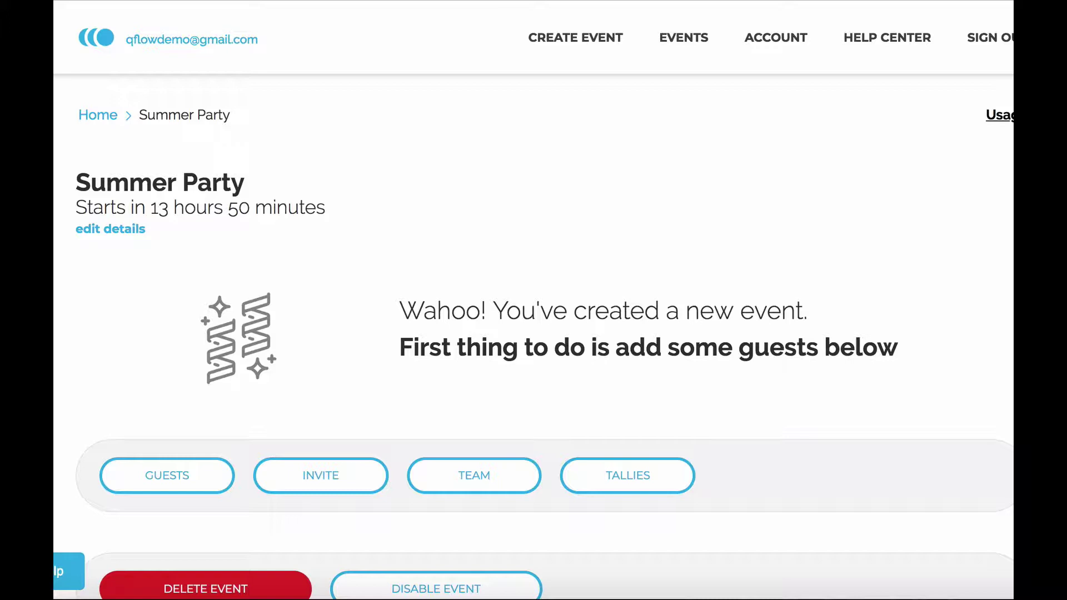
- Open the Summer Party guest import page and bring up the file picker on the Tutorial folder
{"action": "scroll", "coordinate": [153, 428], "scroll_direction": "down", "scroll_amount": 1}
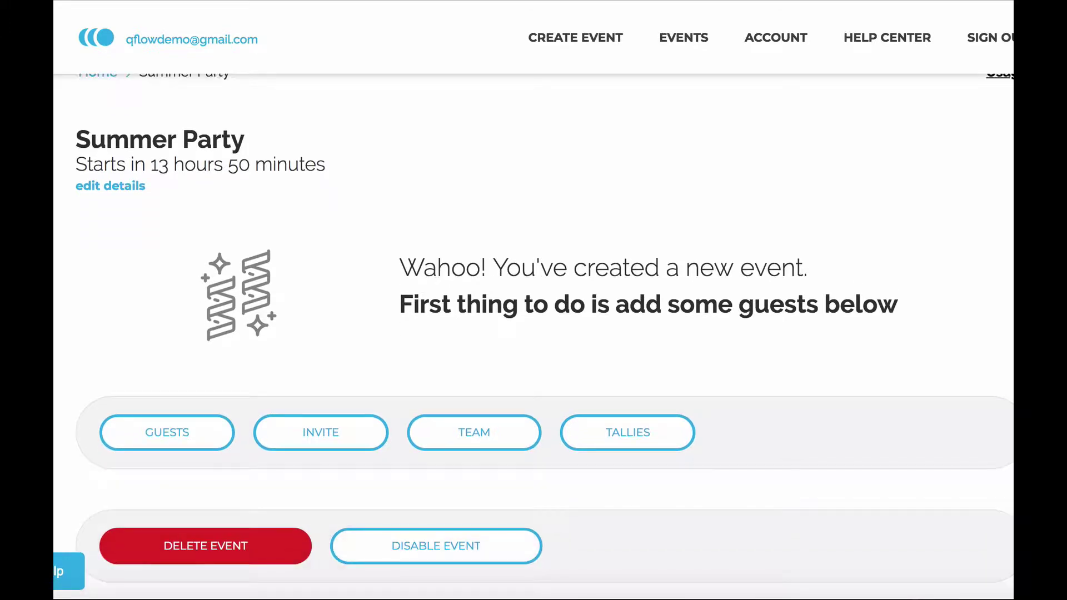
{"action": "left_click", "coordinate": [152, 428]}
{"action": "scroll", "coordinate": [153, 428], "scroll_direction": "down", "scroll_amount": 4}
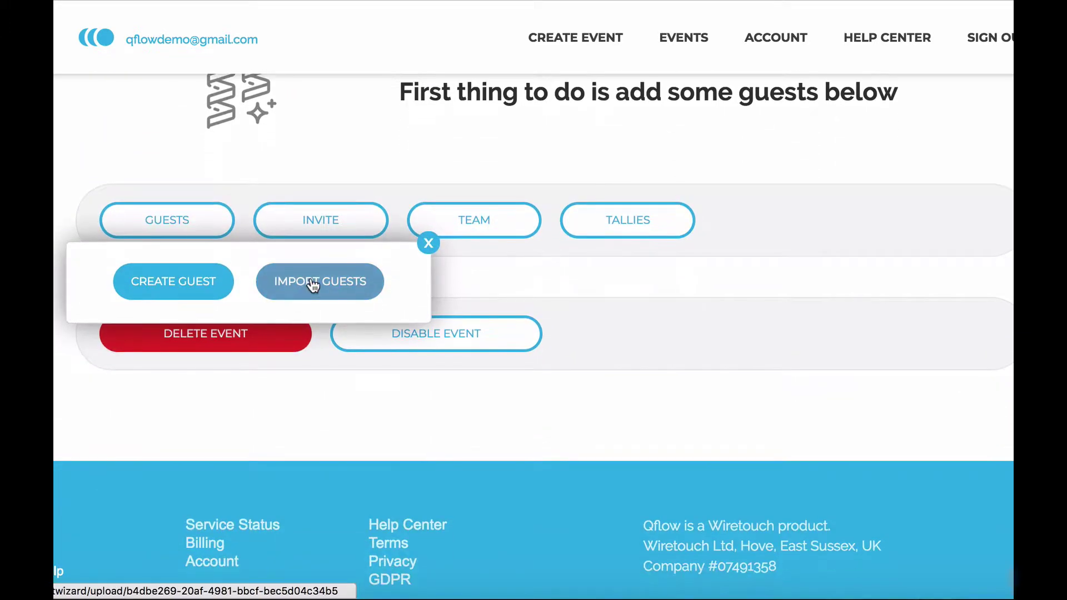
{"action": "left_click", "coordinate": [313, 283]}
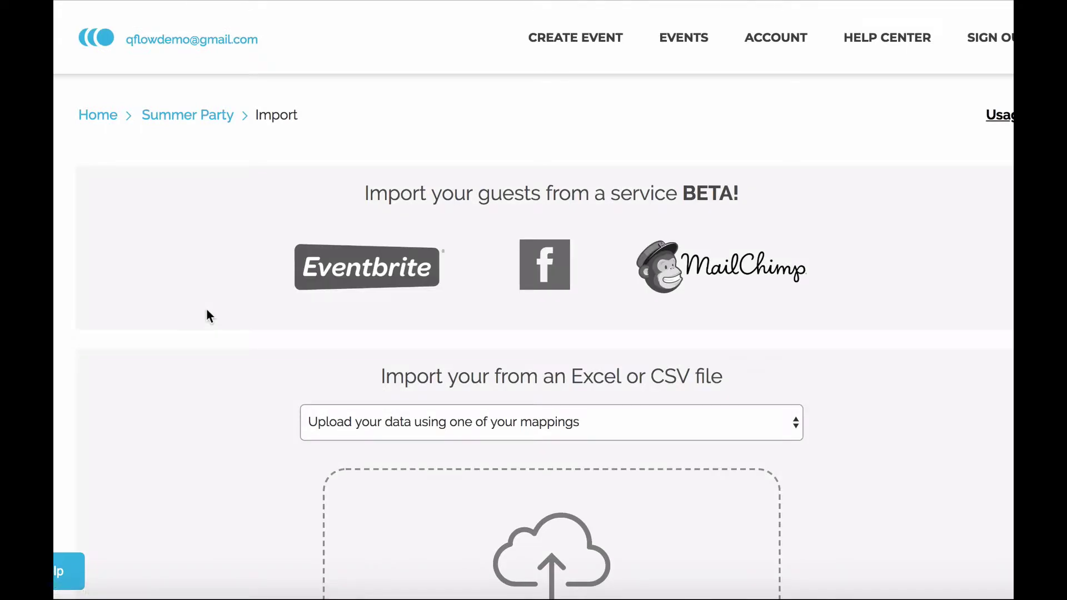
{"action": "scroll", "coordinate": [204, 334], "scroll_direction": "down", "scroll_amount": 2}
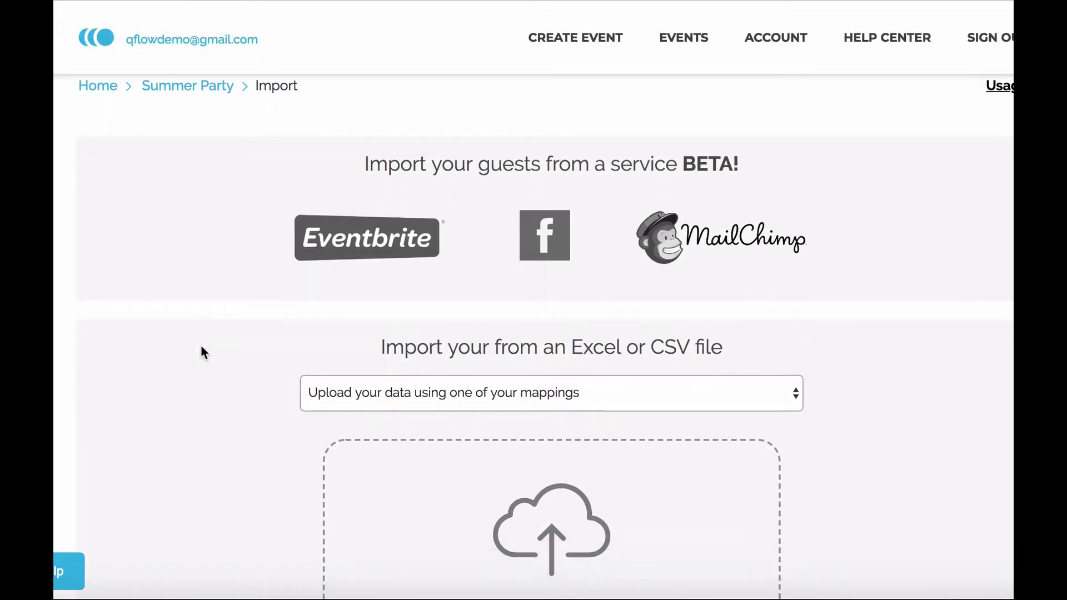
- Upload TicketMaster.csv from the Tutorial folder
{"action": "left_click", "coordinate": [403, 448]}
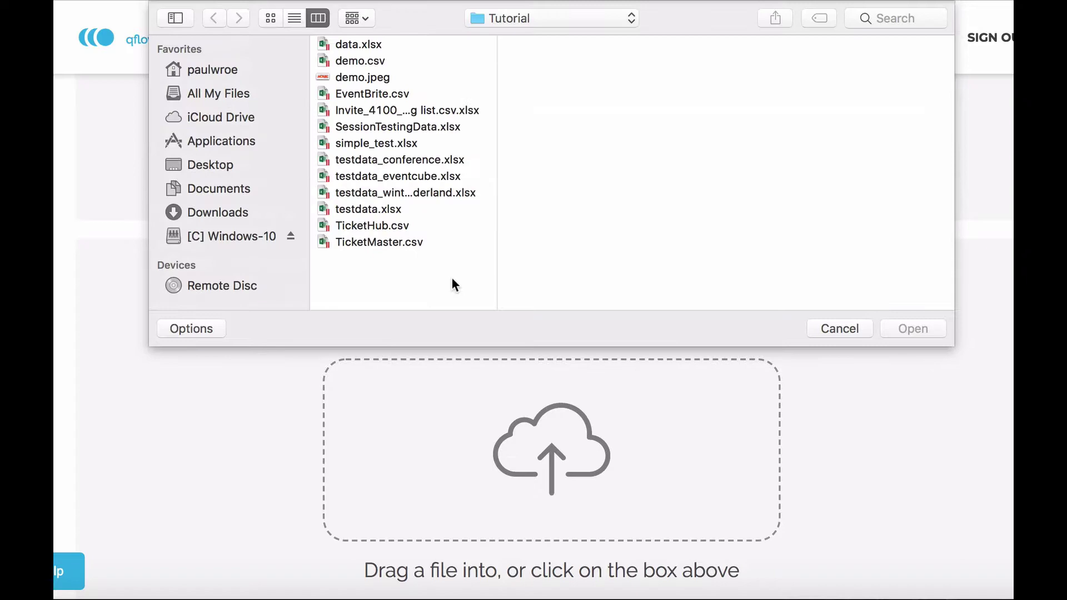
{"action": "left_click", "coordinate": [388, 242]}
{"action": "double_click", "coordinate": [388, 241]}
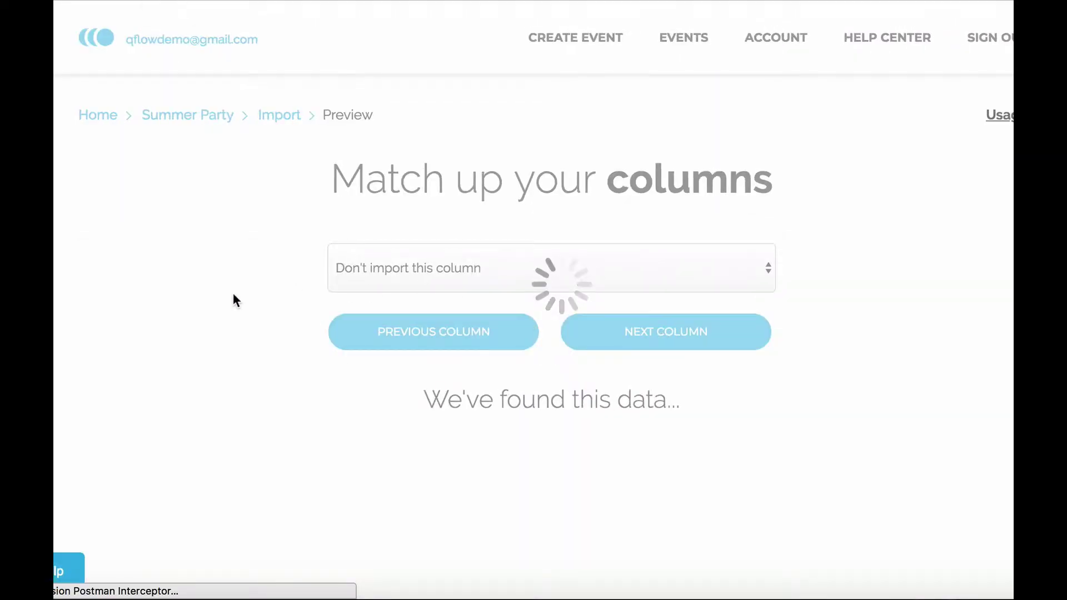
{"action": "scroll", "coordinate": [232, 300], "scroll_direction": "down", "scroll_amount": 3}
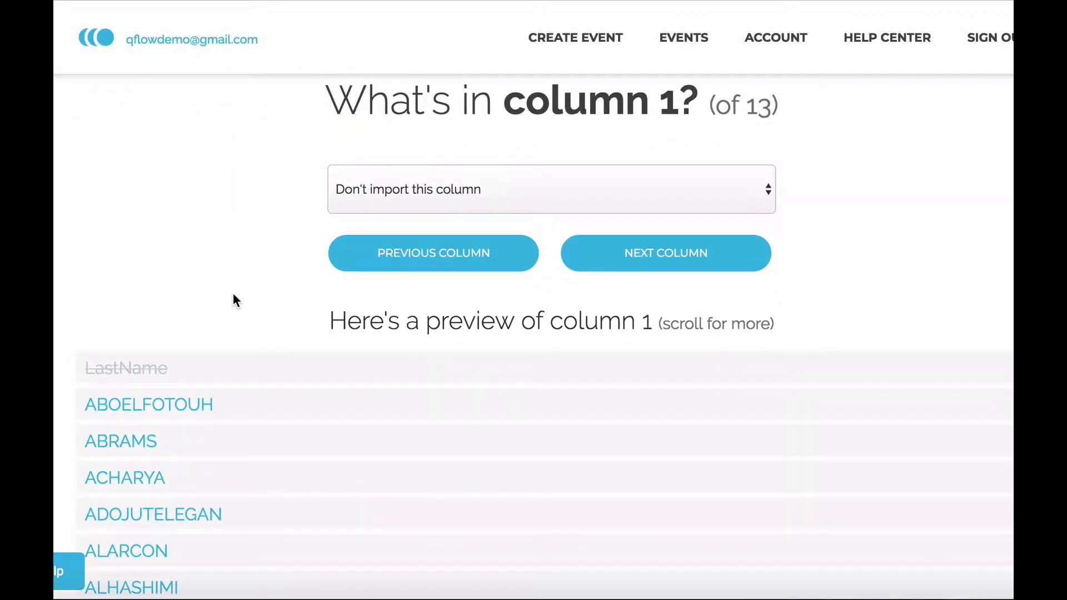
- Leave columns 1 and 2 unimported and map column 3 as Barcode data
{"action": "left_click", "coordinate": [533, 196]}
{"action": "key", "text": "Escape"}
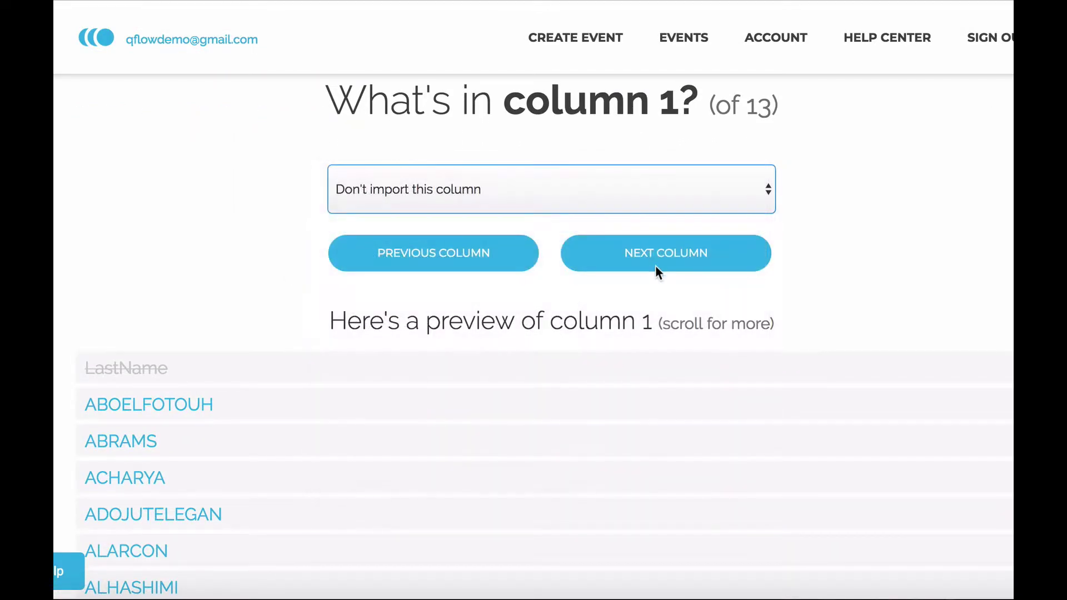
{"action": "left_click", "coordinate": [672, 261]}
{"action": "left_click", "coordinate": [588, 185]}
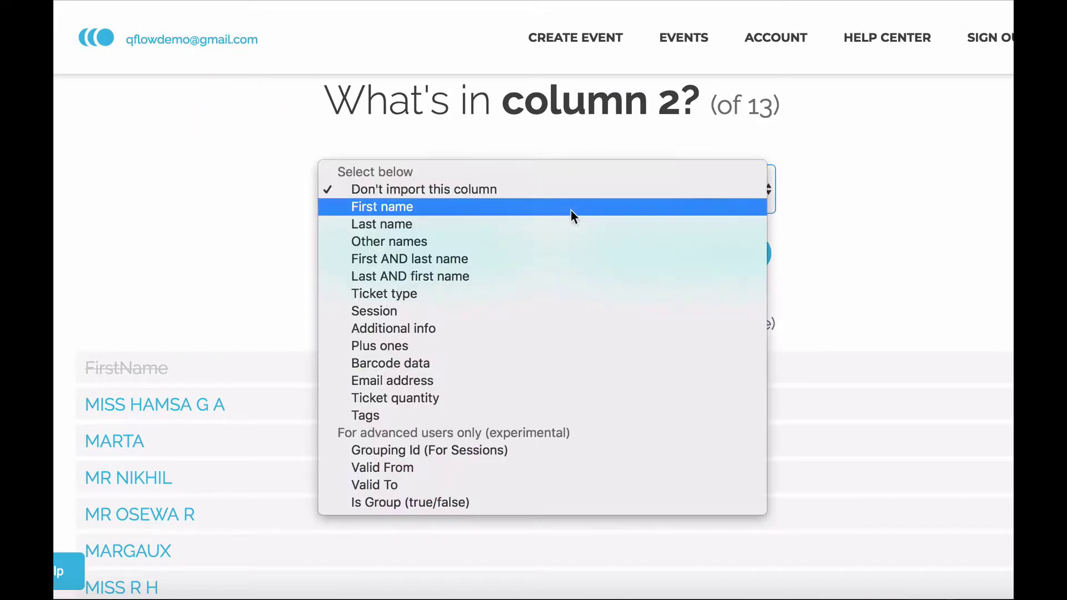
{"action": "key", "text": "Escape"}
{"action": "left_click", "coordinate": [672, 261]}
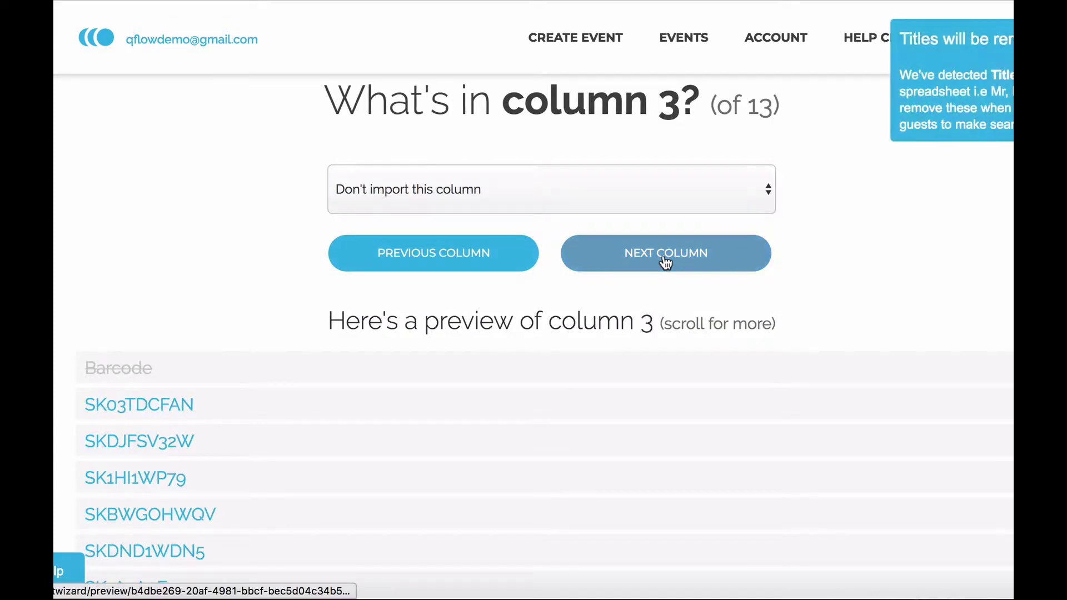
{"action": "left_click", "coordinate": [666, 261]}
{"action": "left_click", "coordinate": [482, 253]}
{"action": "left_click", "coordinate": [505, 188]}
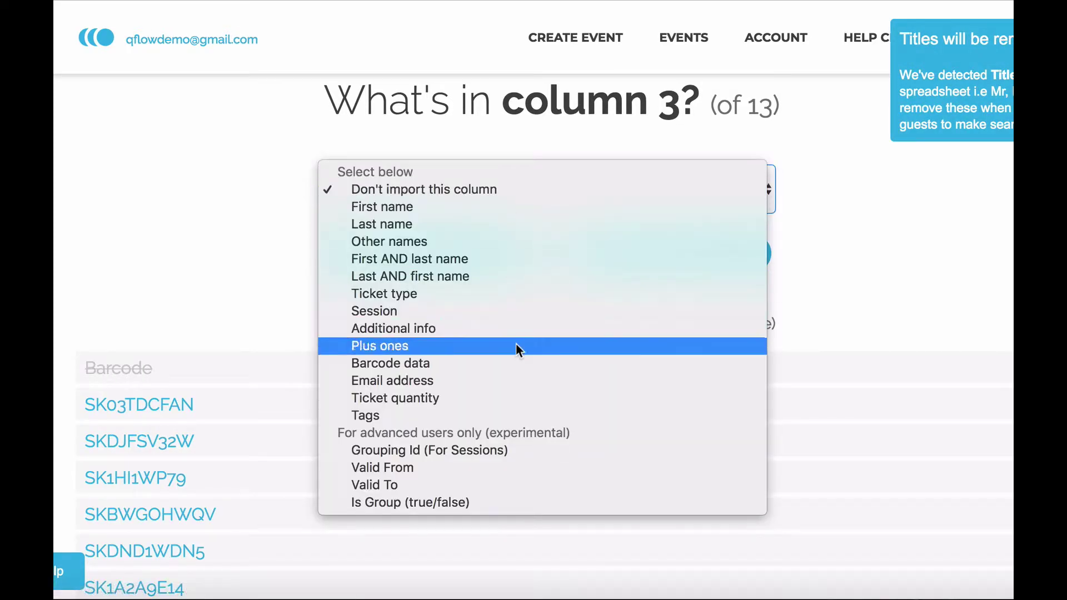
{"action": "left_click", "coordinate": [506, 362]}
- Step through the remaining columns to column 13 and start the guest import
{"action": "left_click", "coordinate": [662, 260]}
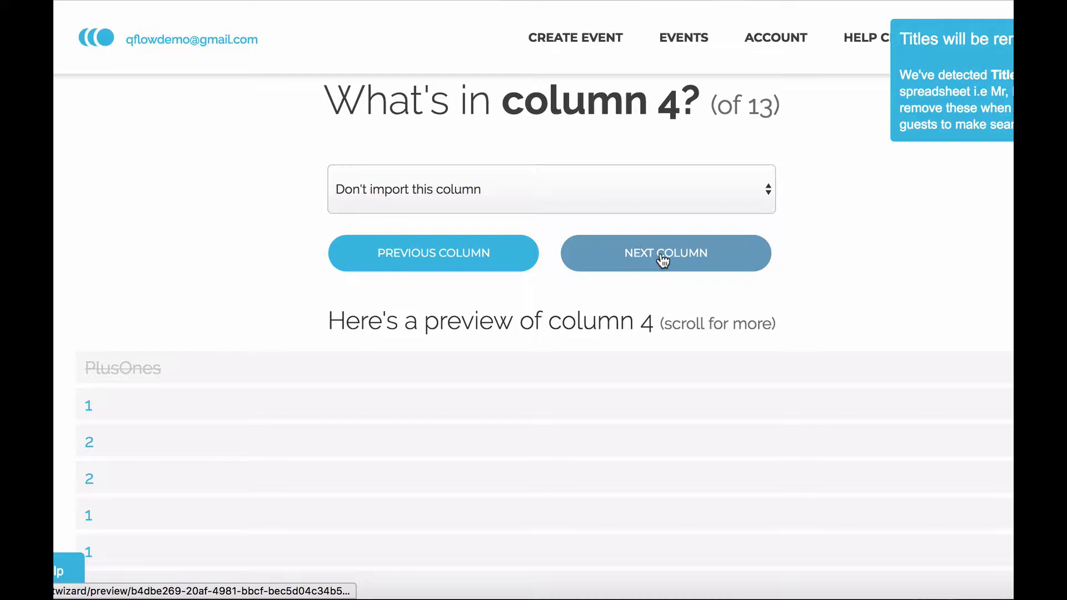
{"action": "left_click", "coordinate": [662, 260]}
{"action": "left_click", "coordinate": [663, 260]}
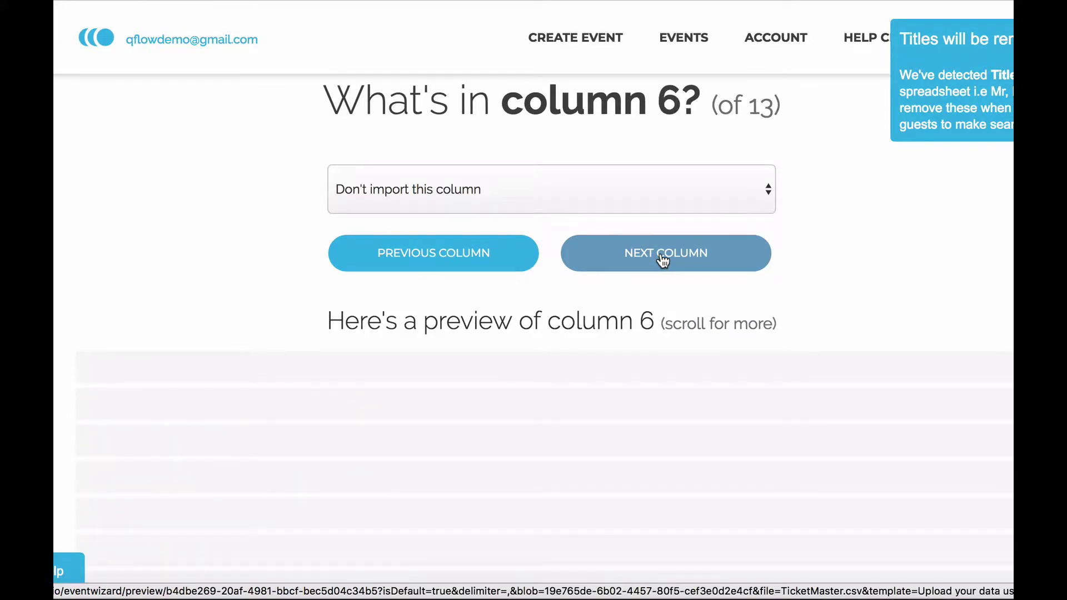
{"action": "left_click", "coordinate": [662, 261]}
{"action": "left_click", "coordinate": [662, 260]}
{"action": "left_click", "coordinate": [662, 260]}
{"action": "left_click", "coordinate": [663, 260]}
{"action": "left_click", "coordinate": [662, 260]}
{"action": "left_click", "coordinate": [662, 260]}
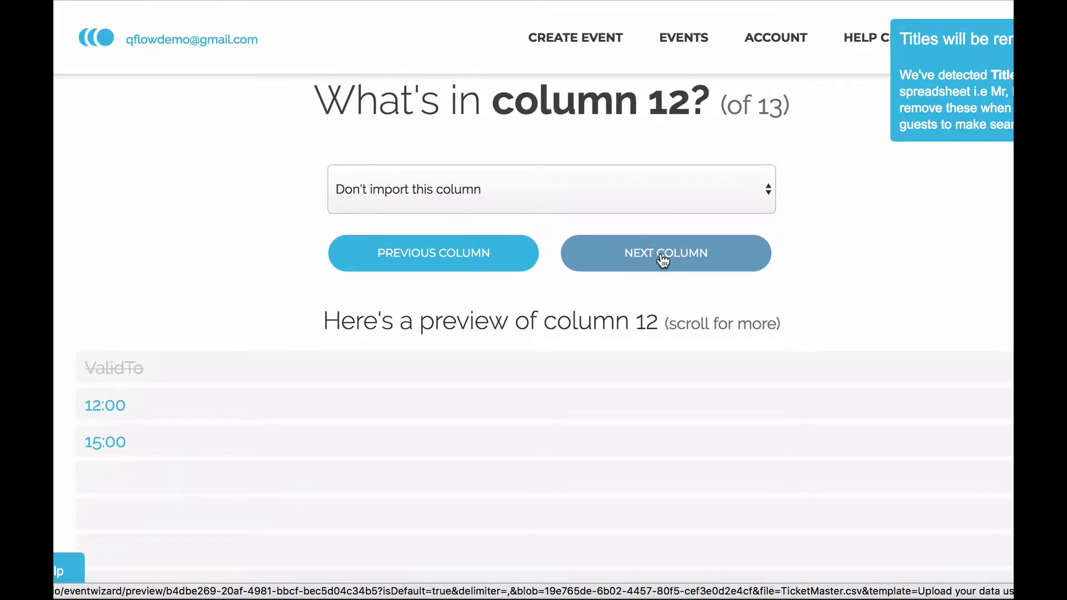
{"action": "left_click", "coordinate": [662, 260]}
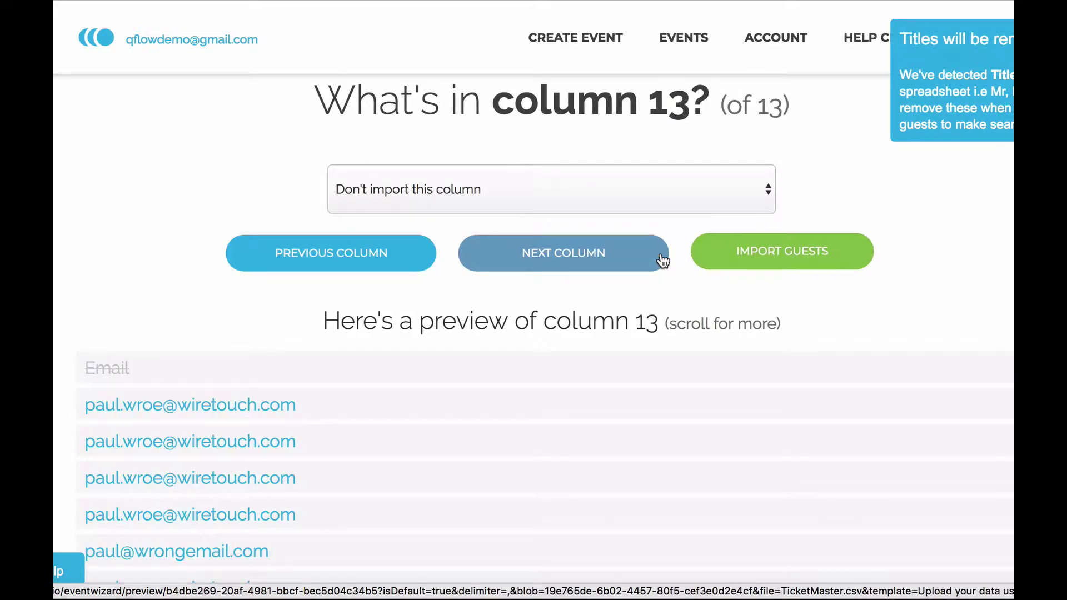
{"action": "left_click", "coordinate": [784, 261]}
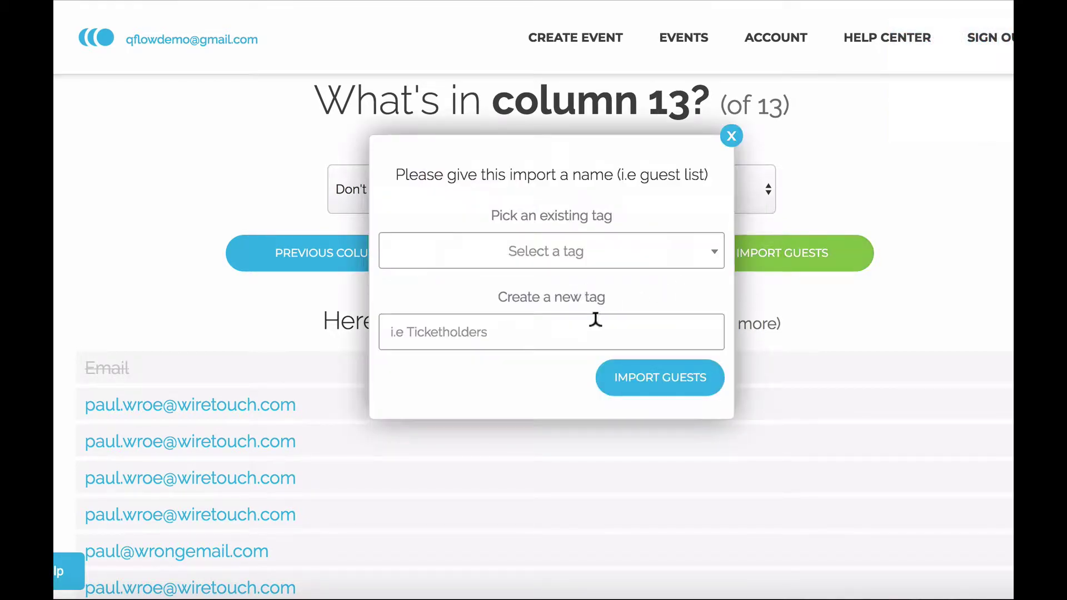
- Import the 50 TicketMaster guests under a new tag named 'TicketMaster'
{"action": "left_click", "coordinate": [594, 321]}
{"action": "type", "text": "Ticke"}
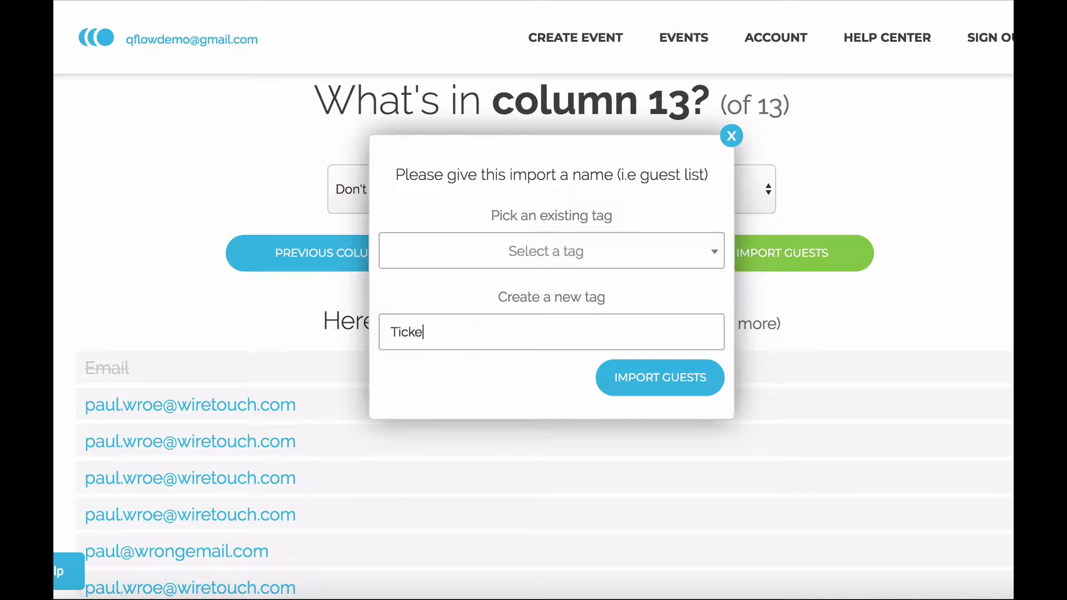
{"action": "type", "text": "tMaster"}
{"action": "left_click", "coordinate": [700, 371]}
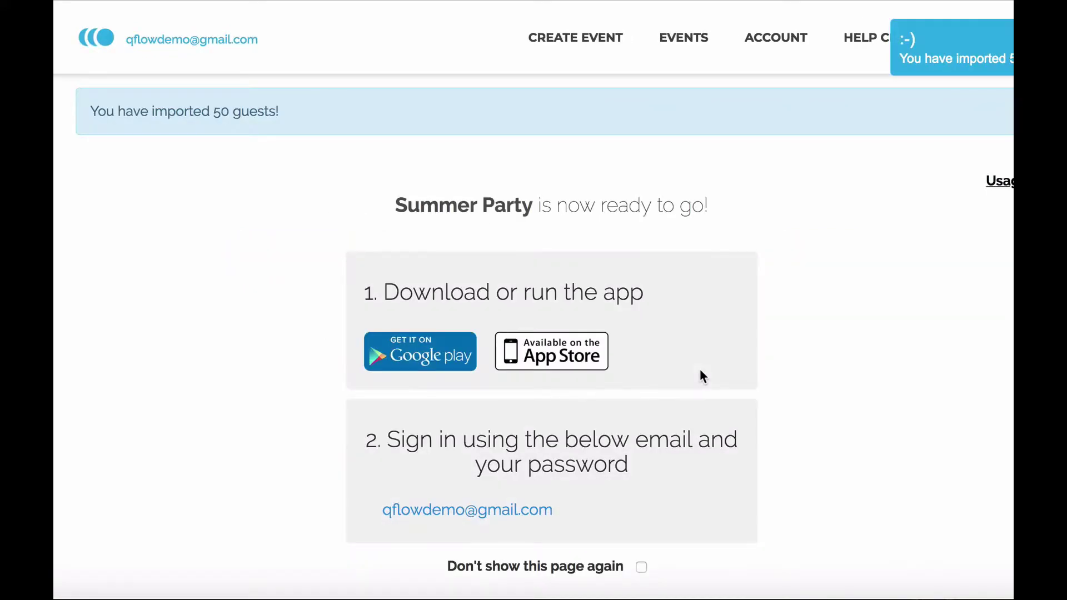
{"action": "scroll", "coordinate": [562, 482], "scroll_direction": "down", "scroll_amount": 3}
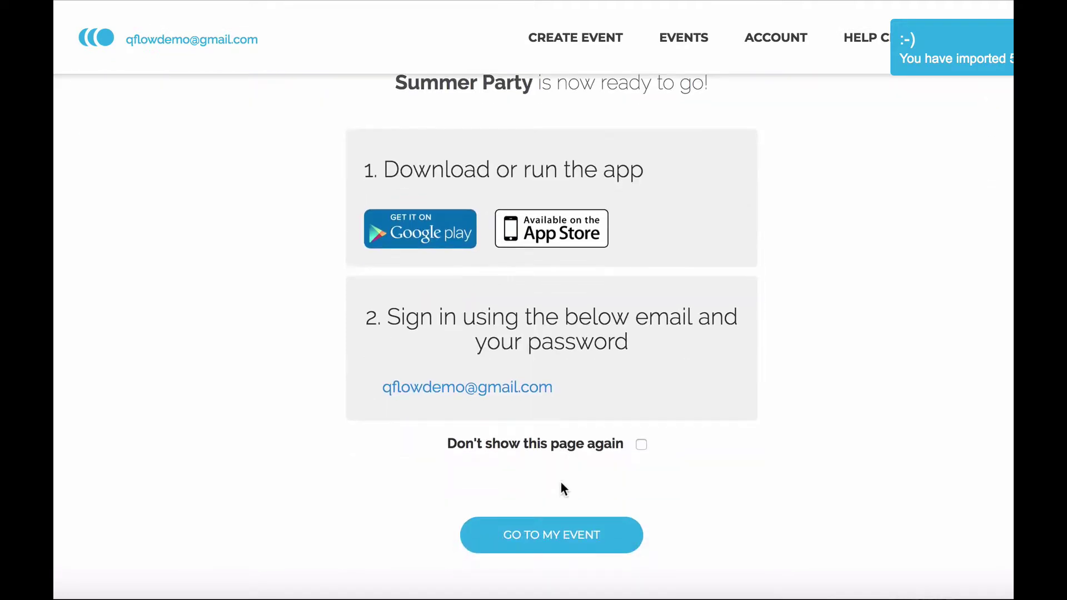
- Return to the Summer Party event page and reopen the guest import file picker
{"action": "left_click", "coordinate": [555, 535]}
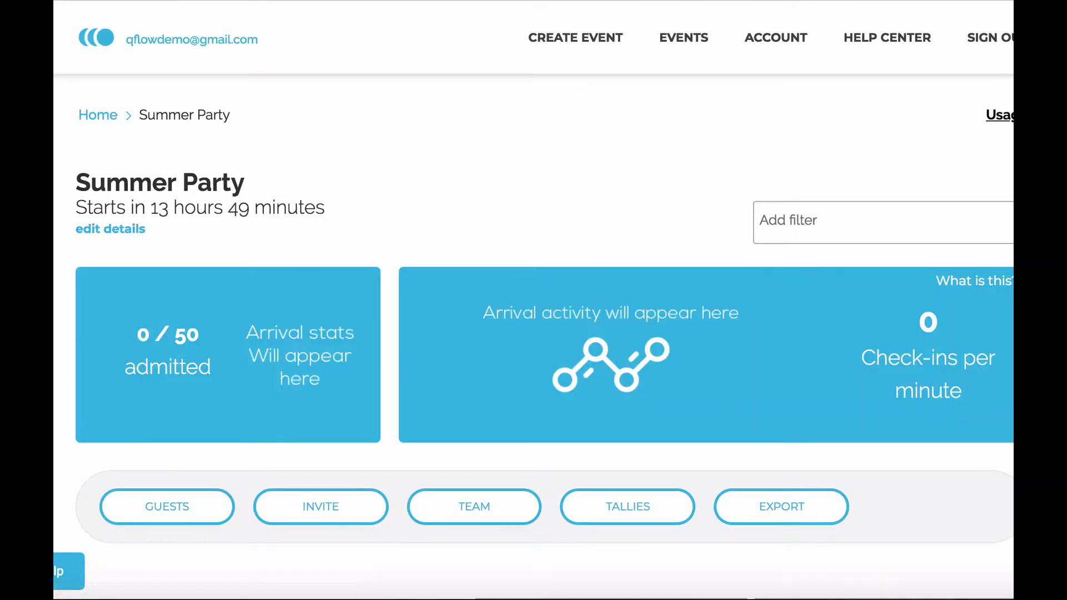
{"action": "scroll", "coordinate": [172, 377], "scroll_direction": "down", "scroll_amount": 3}
{"action": "left_click", "coordinate": [172, 377]}
{"action": "scroll", "coordinate": [233, 375], "scroll_direction": "down", "scroll_amount": 3}
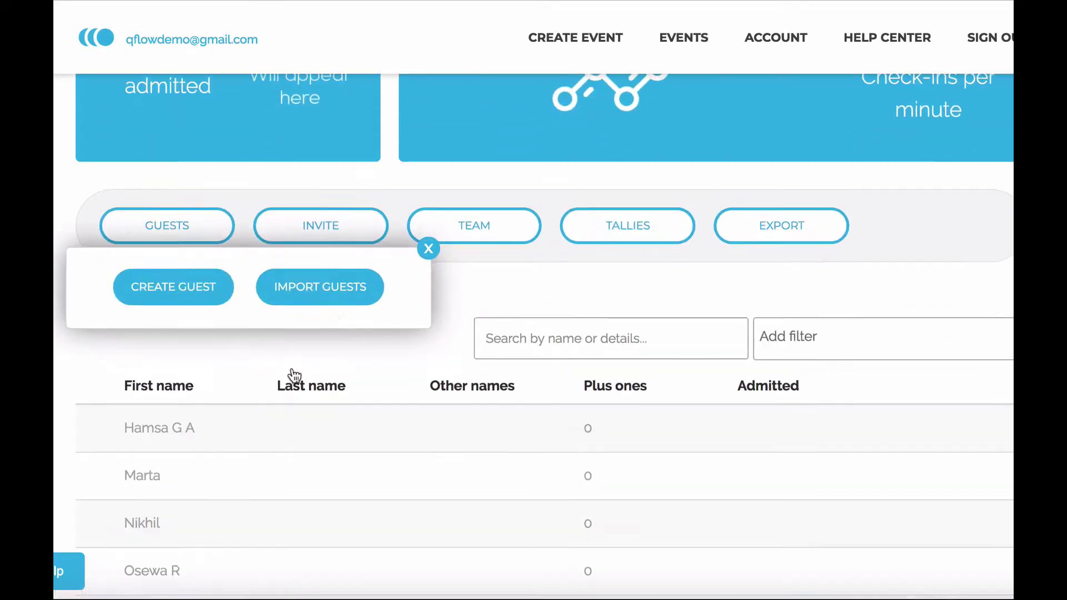
{"action": "left_click", "coordinate": [334, 294]}
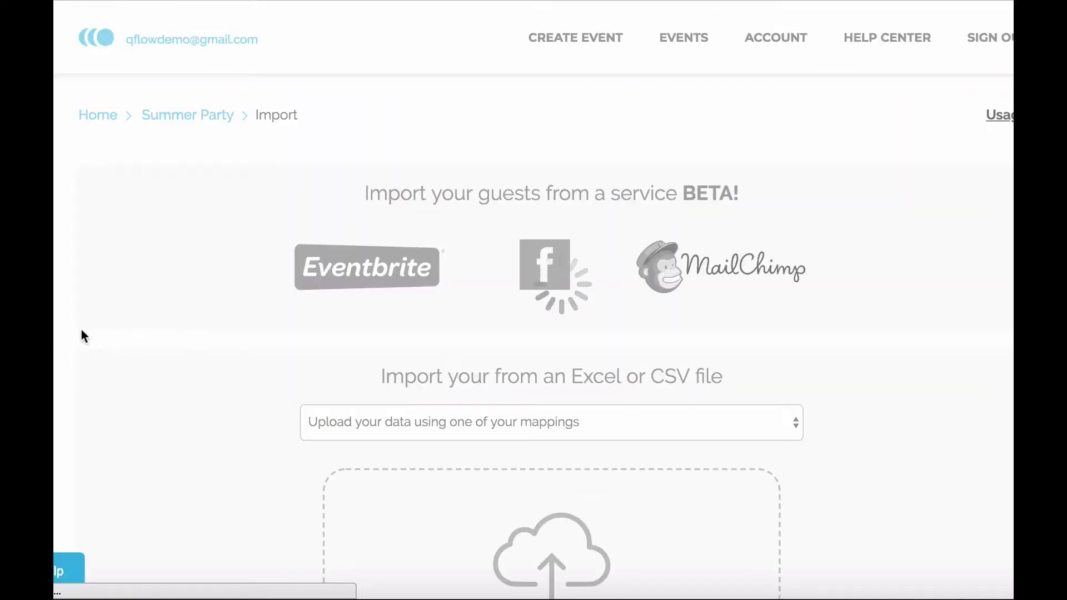
{"action": "scroll", "coordinate": [81, 330], "scroll_direction": "down", "scroll_amount": 2}
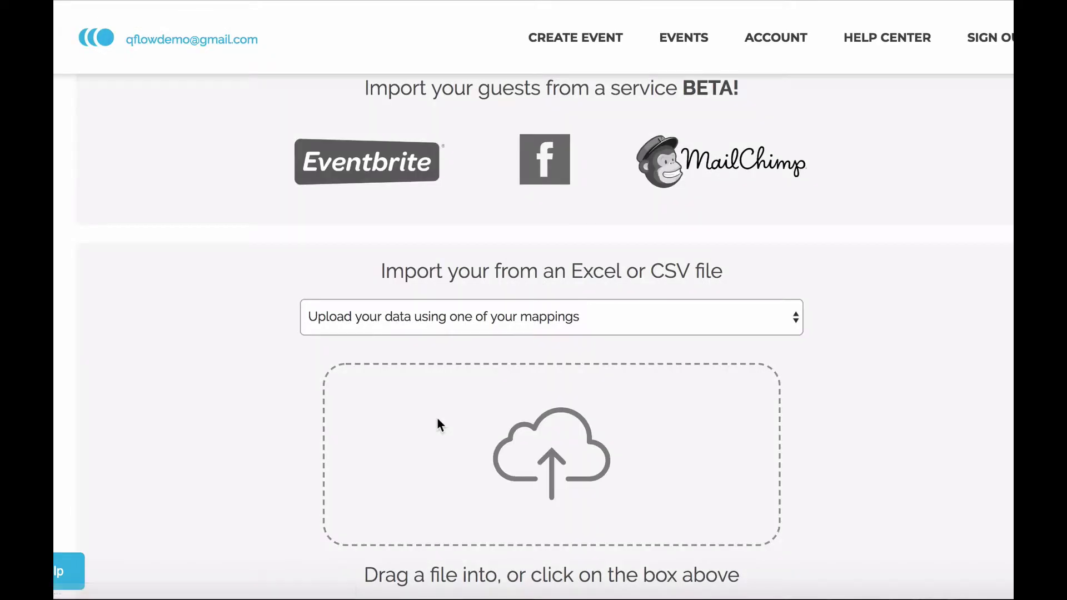
- Upload EventBrite.csv and map column 1 as Last name and column 2 as First name
{"action": "left_click", "coordinate": [486, 425]}
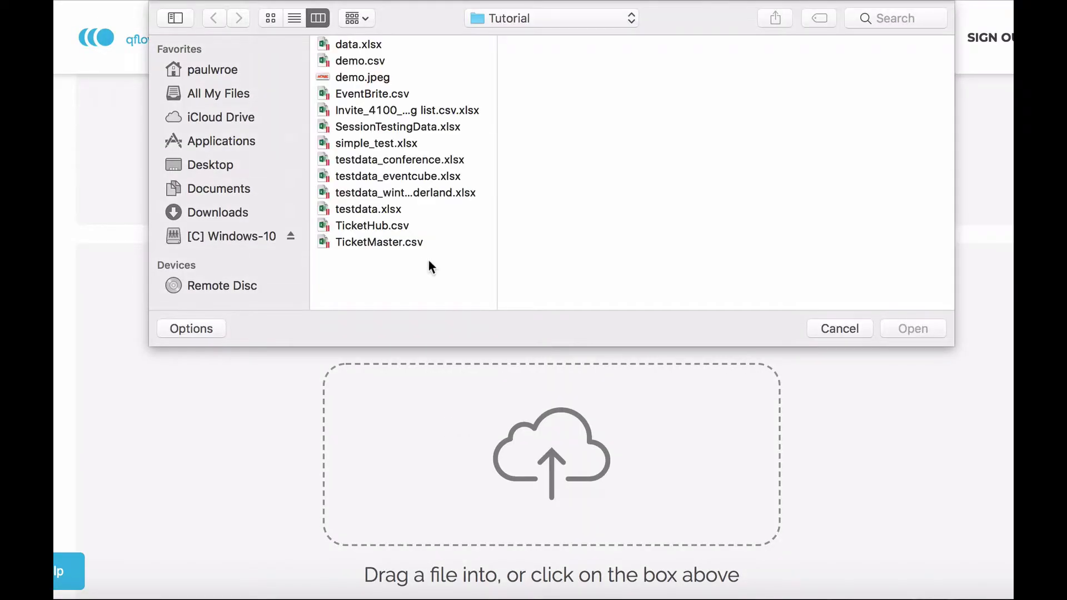
{"action": "double_click", "coordinate": [393, 95]}
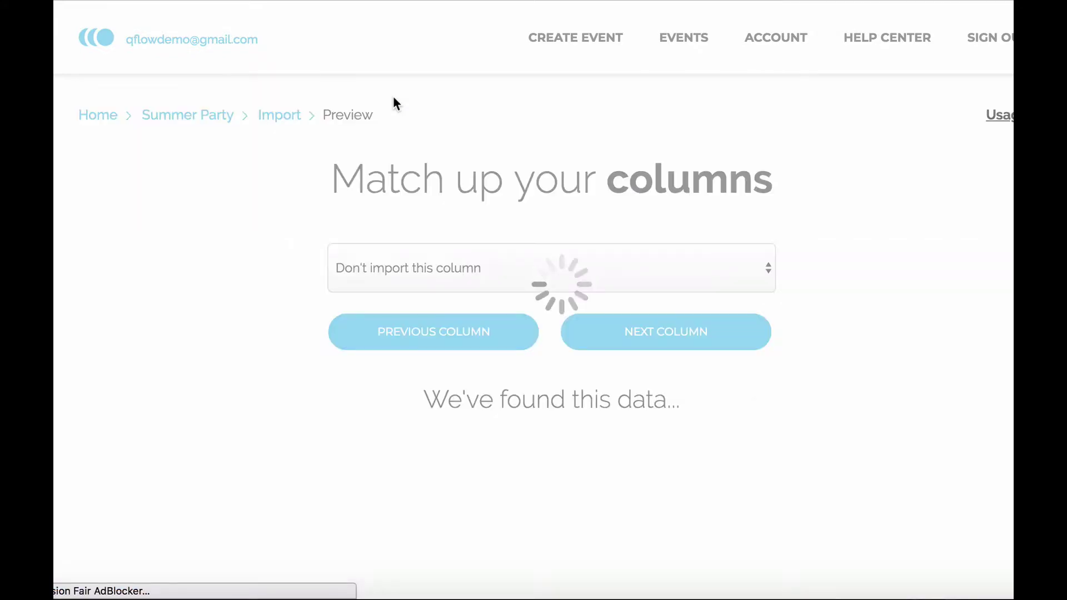
{"action": "left_click", "coordinate": [681, 265]}
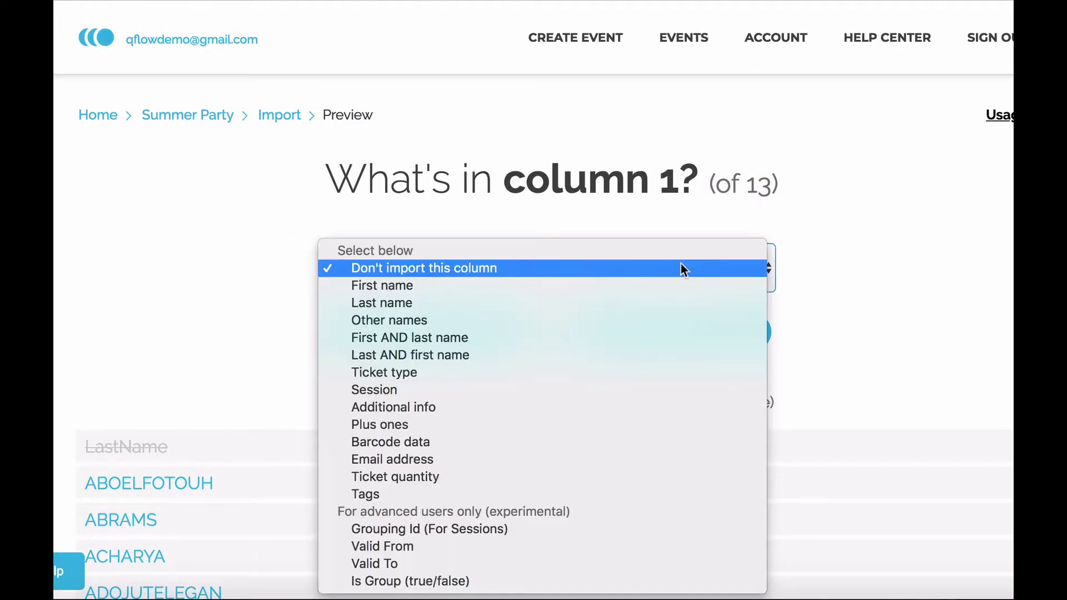
{"action": "left_click", "coordinate": [670, 303]}
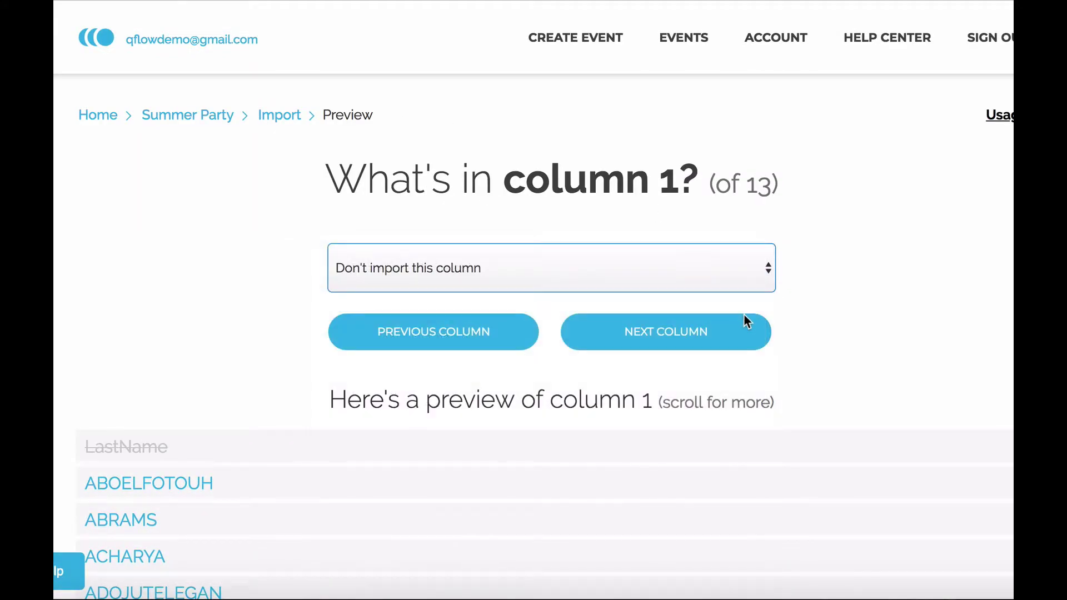
{"action": "left_click", "coordinate": [707, 338]}
{"action": "left_click", "coordinate": [634, 272]}
{"action": "left_click", "coordinate": [619, 287]}
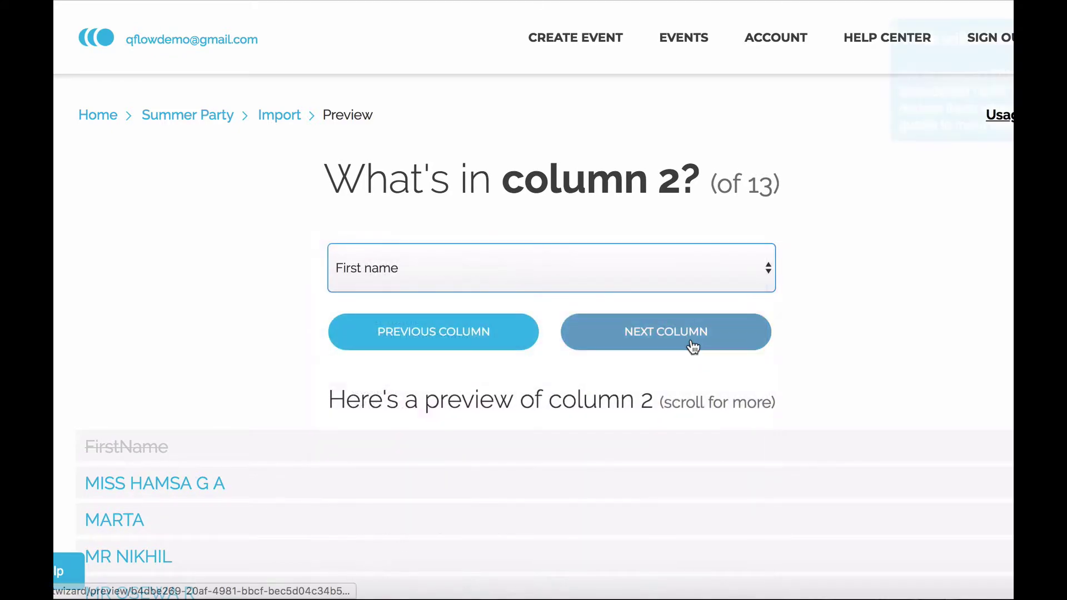
- Leave column 3 unimported, skip ahead to column 13, and start the import
{"action": "left_click", "coordinate": [681, 335]}
{"action": "left_click", "coordinate": [627, 272]}
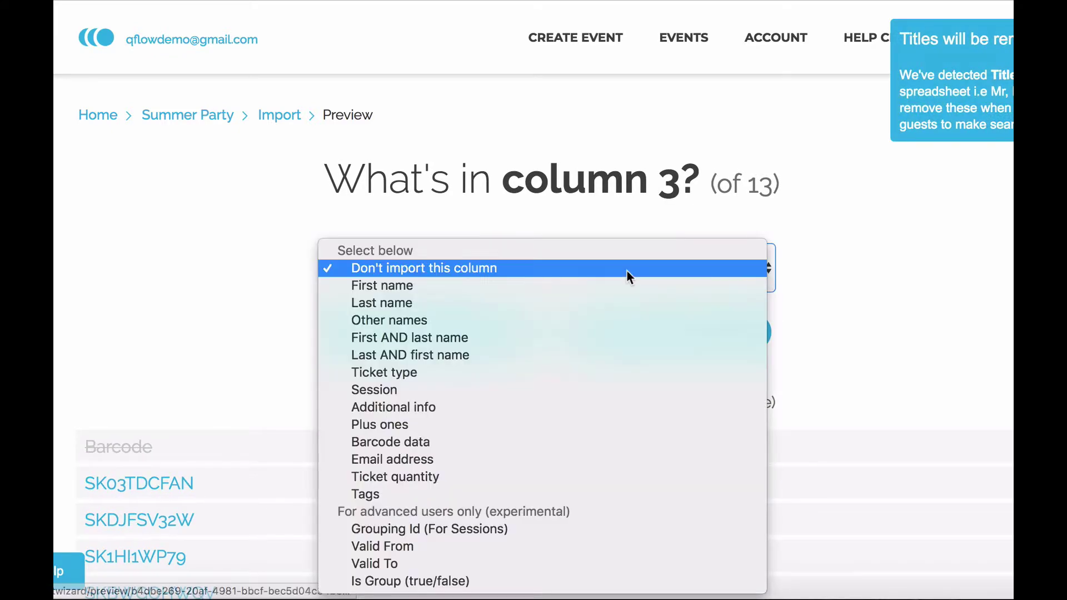
{"action": "left_click", "coordinate": [876, 310]}
{"action": "left_click", "coordinate": [720, 329]}
{"action": "left_click", "coordinate": [709, 331]}
{"action": "left_click", "coordinate": [709, 331]}
{"action": "left_click", "coordinate": [708, 331]}
{"action": "left_click", "coordinate": [708, 331]}
{"action": "left_click", "coordinate": [708, 331]}
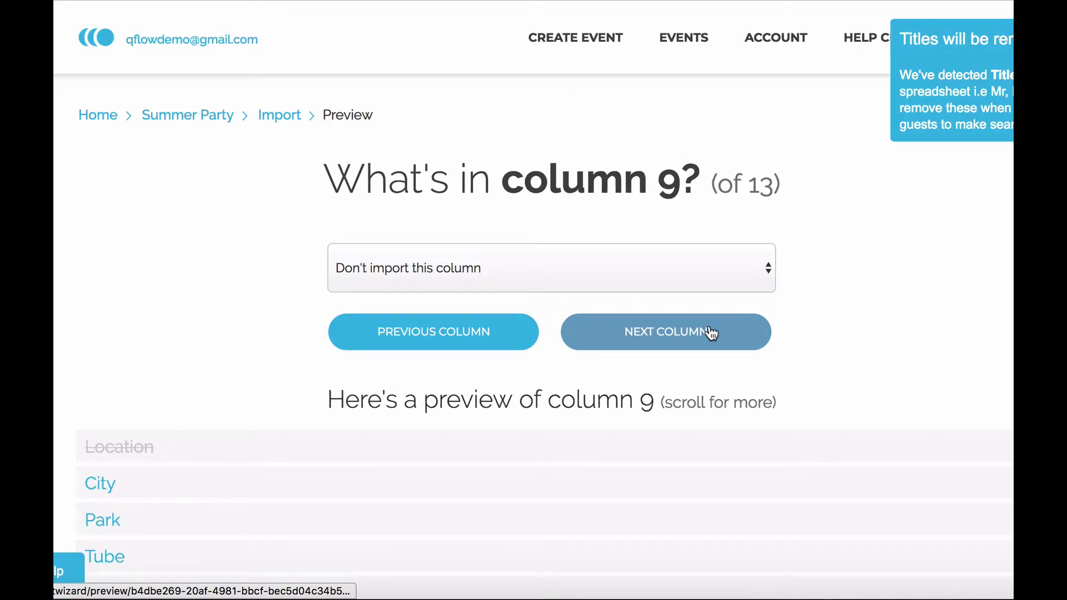
{"action": "left_click", "coordinate": [712, 332]}
{"action": "left_click", "coordinate": [711, 333]}
{"action": "left_click", "coordinate": [712, 333]}
{"action": "left_click", "coordinate": [710, 331]}
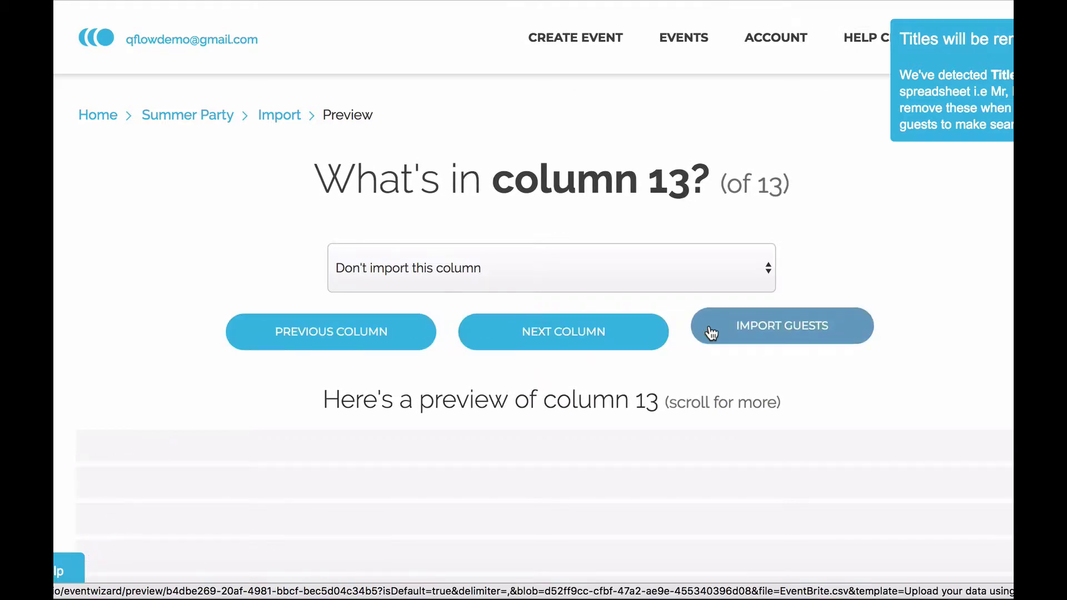
{"action": "left_click", "coordinate": [788, 336]}
- Import the 50 EventBrite guests under a new tag named 'EventBrite'
{"action": "left_click", "coordinate": [562, 328]}
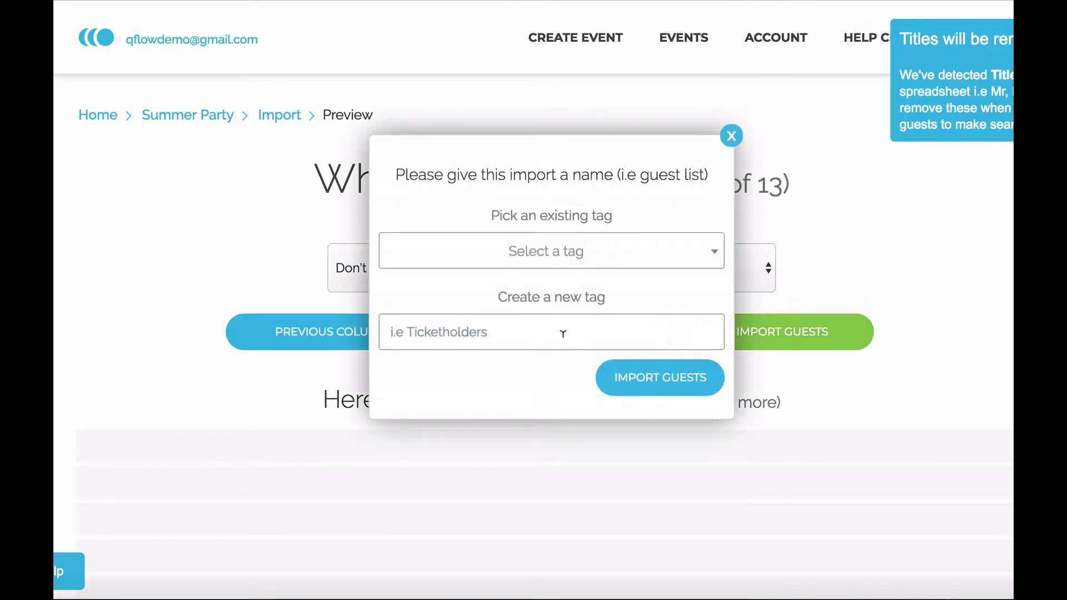
{"action": "type", "text": "Event"}
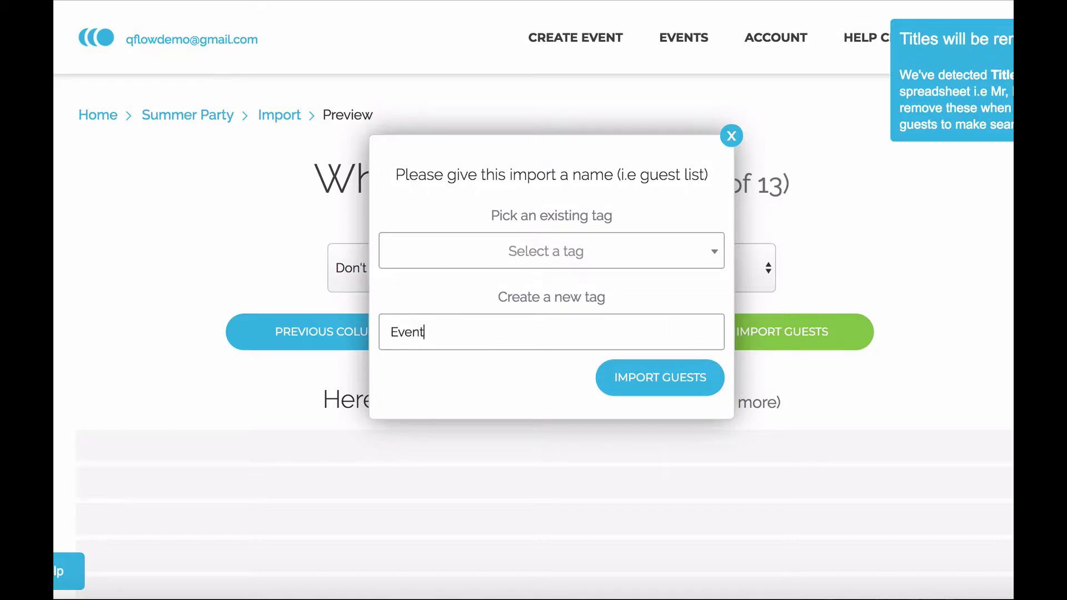
{"action": "type", "text": "Brite"}
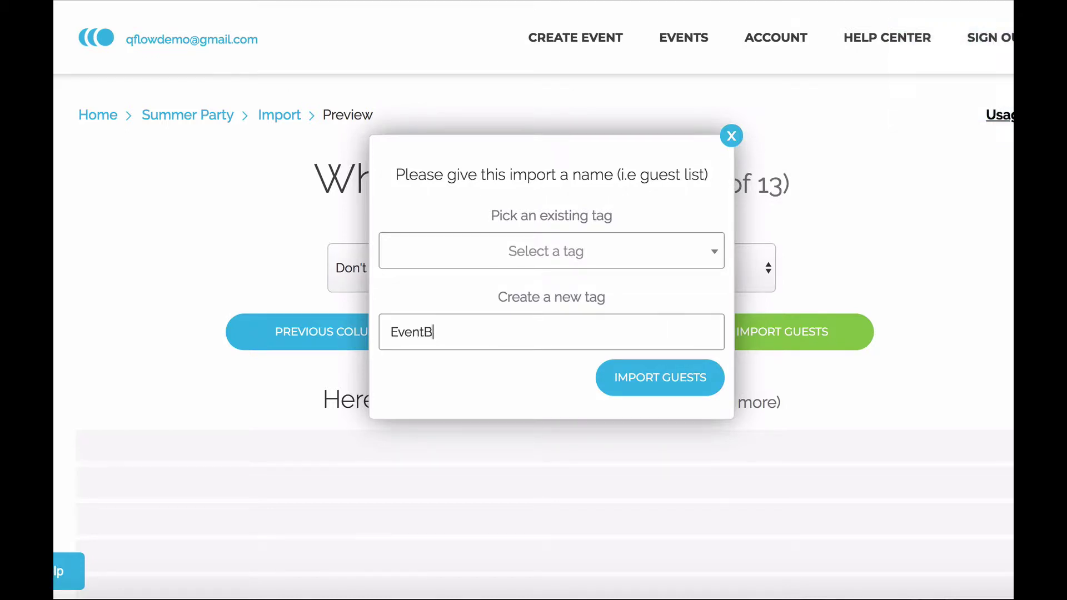
{"action": "left_click", "coordinate": [692, 382]}
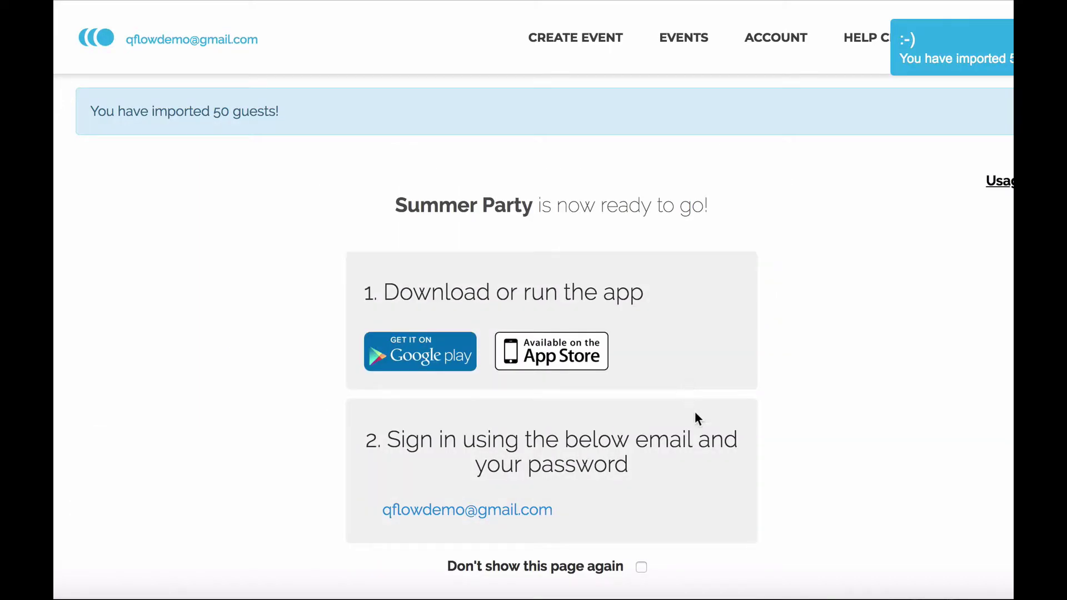
- Start another guest import for Summer Party and upload TicketHub.csv
{"action": "scroll", "coordinate": [593, 445], "scroll_direction": "down", "scroll_amount": 2}
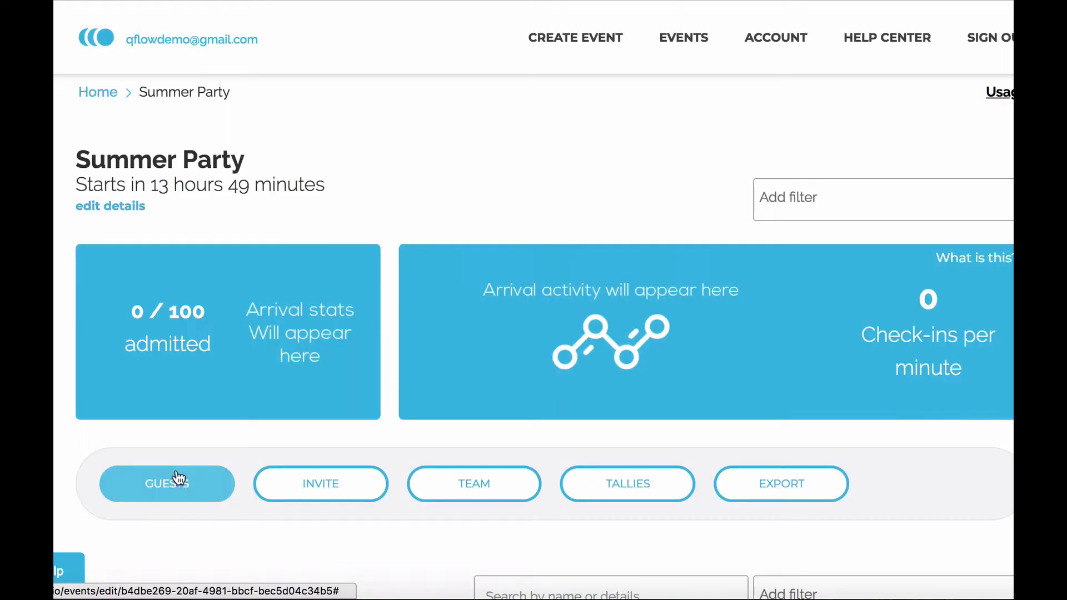
{"action": "left_click", "coordinate": [182, 482]}
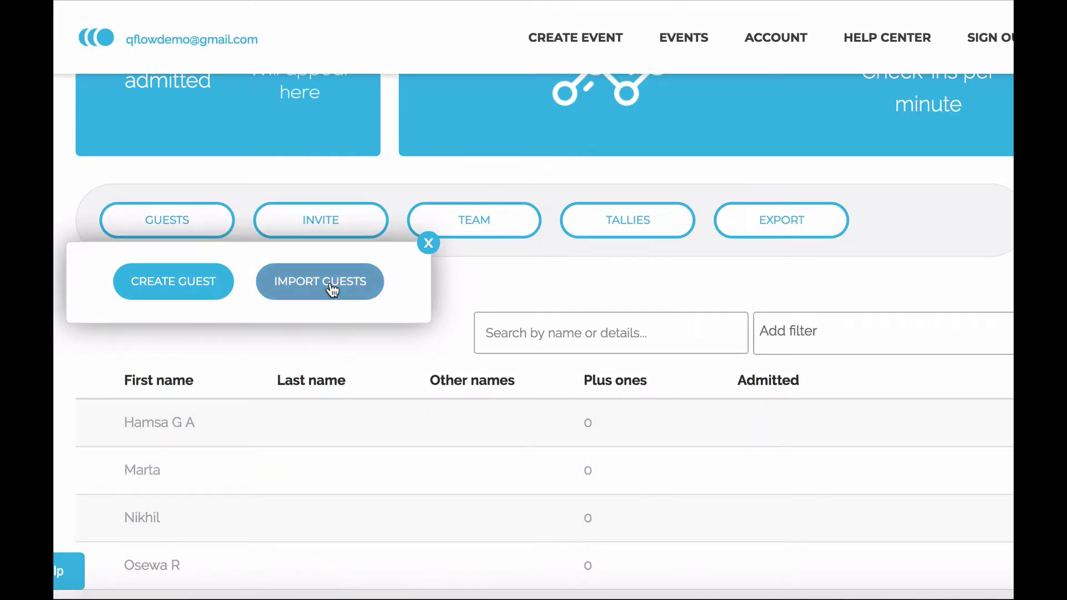
{"action": "left_click", "coordinate": [332, 287]}
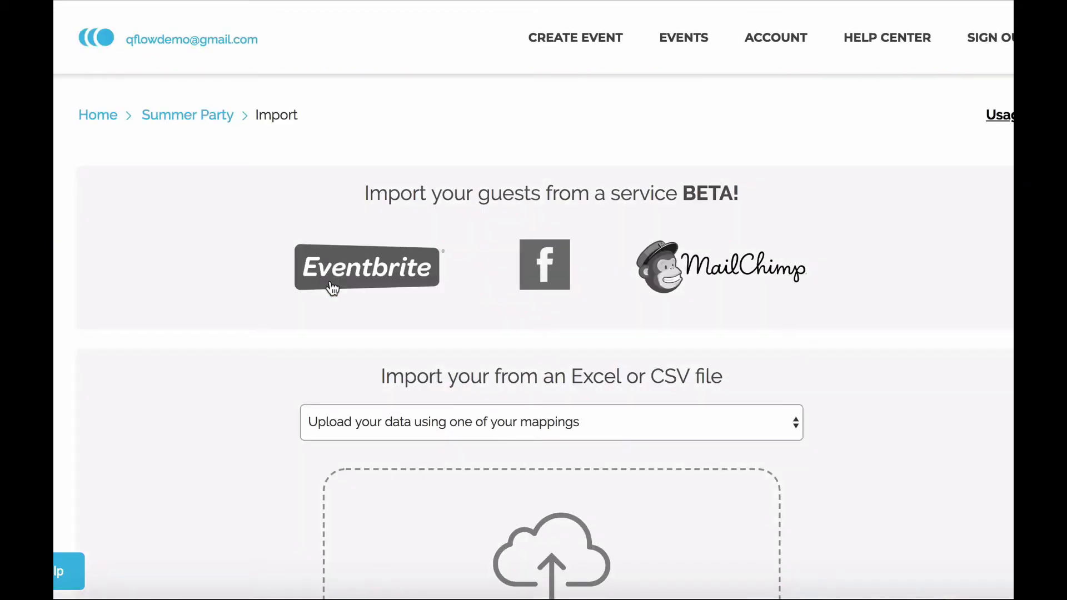
{"action": "scroll", "coordinate": [483, 314], "scroll_direction": "down", "scroll_amount": 3}
{"action": "left_click", "coordinate": [492, 339]}
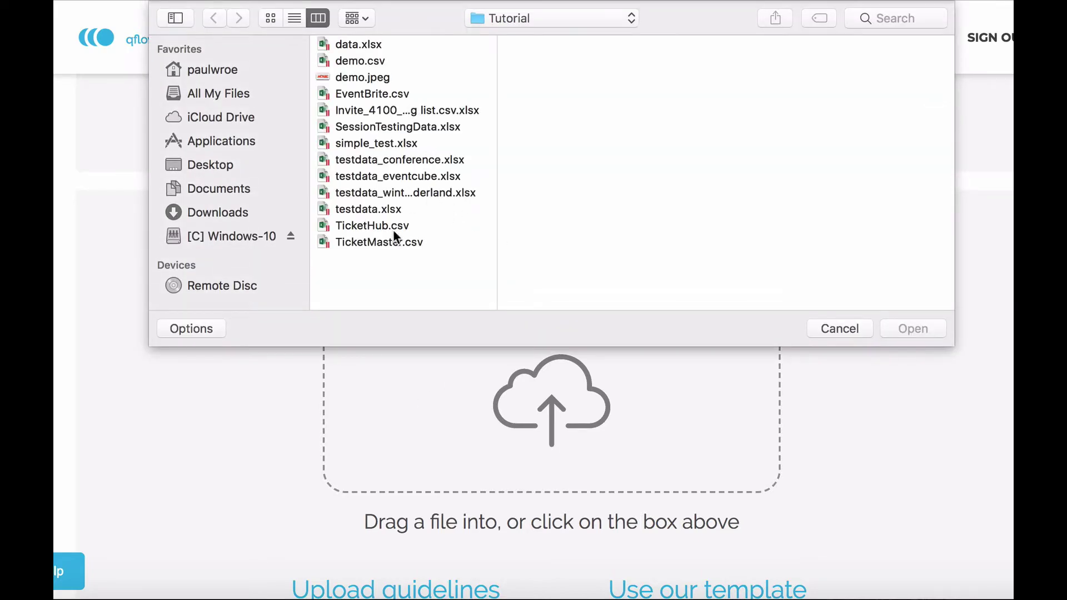
{"action": "left_click", "coordinate": [378, 225]}
{"action": "key", "text": "Return"}
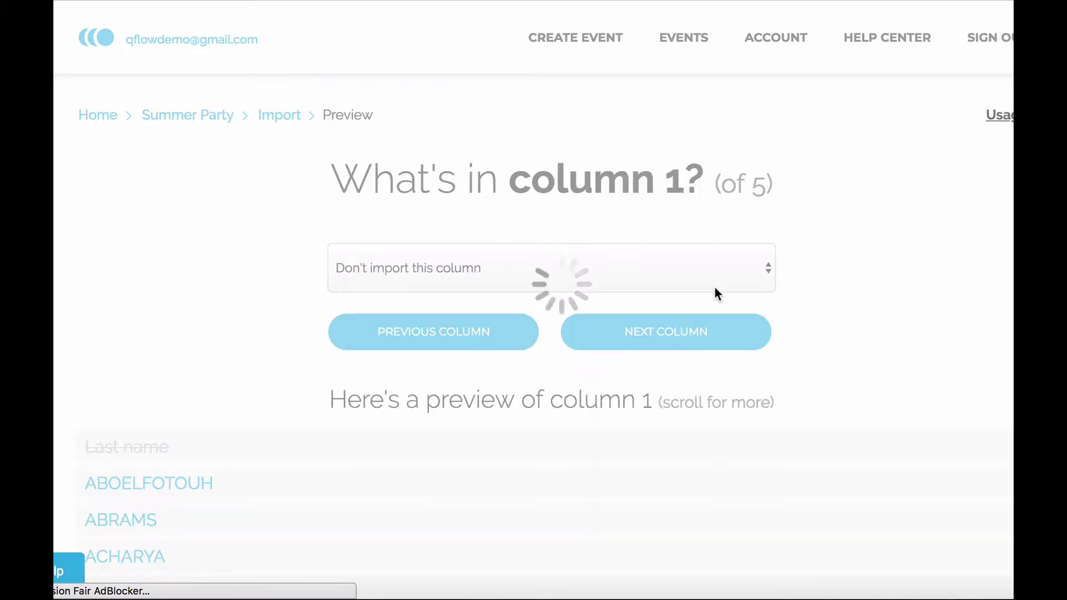
- Map TicketHub column 1 as Last name and column 2 as First name
{"action": "left_click", "coordinate": [602, 265]}
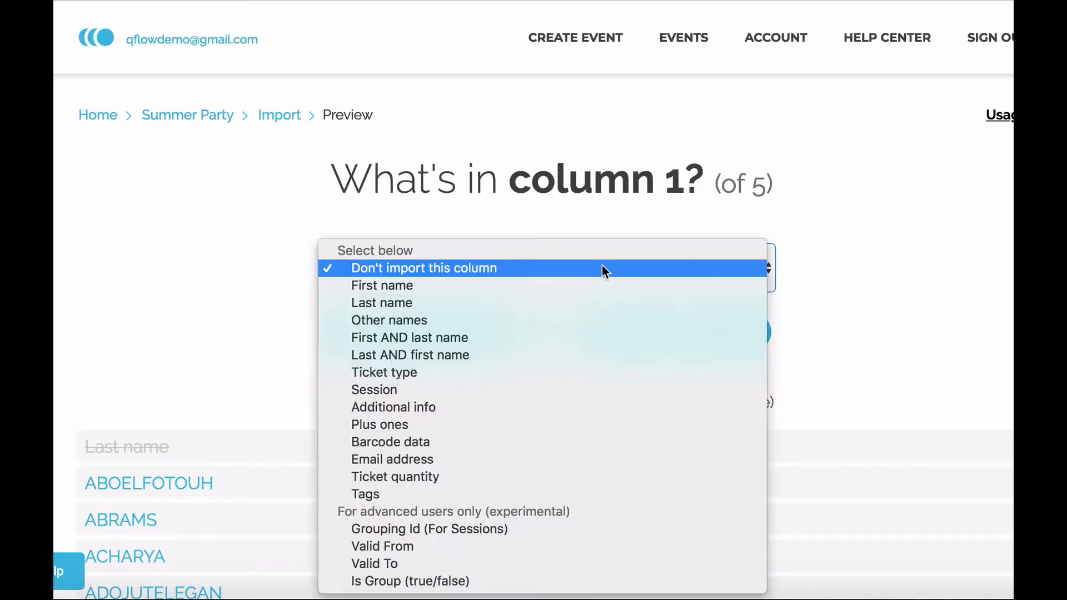
{"action": "left_click", "coordinate": [581, 303]}
{"action": "left_click", "coordinate": [707, 331]}
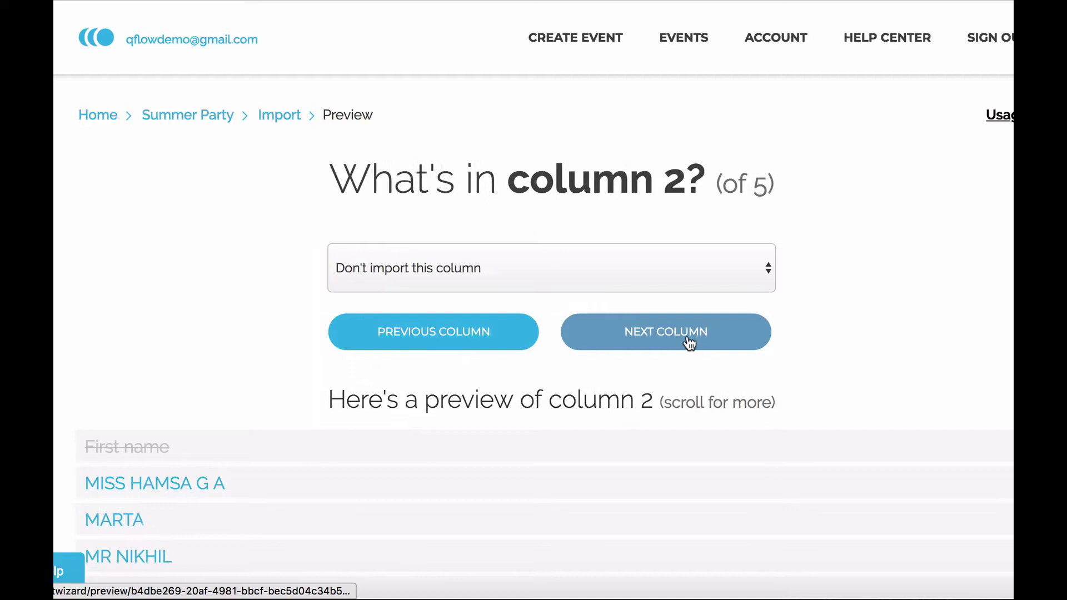
{"action": "left_click", "coordinate": [612, 286]}
{"action": "left_click", "coordinate": [610, 289]}
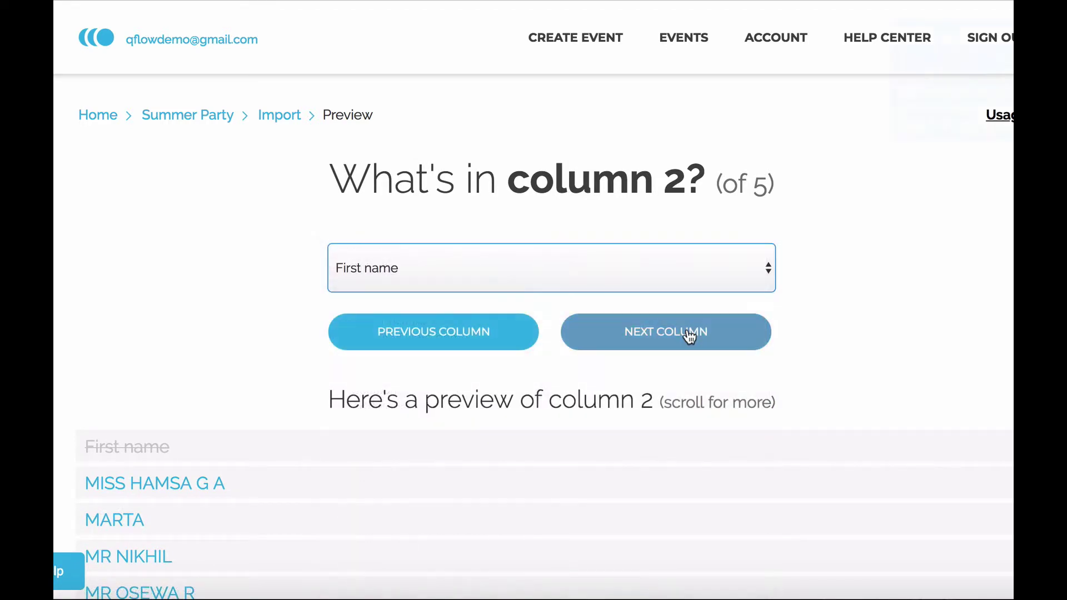
- Skip columns 3 and 4 and set column 5's ticket descriptions as Tags
{"action": "left_click", "coordinate": [687, 335]}
{"action": "left_click", "coordinate": [686, 335]}
{"action": "left_click", "coordinate": [686, 336]}
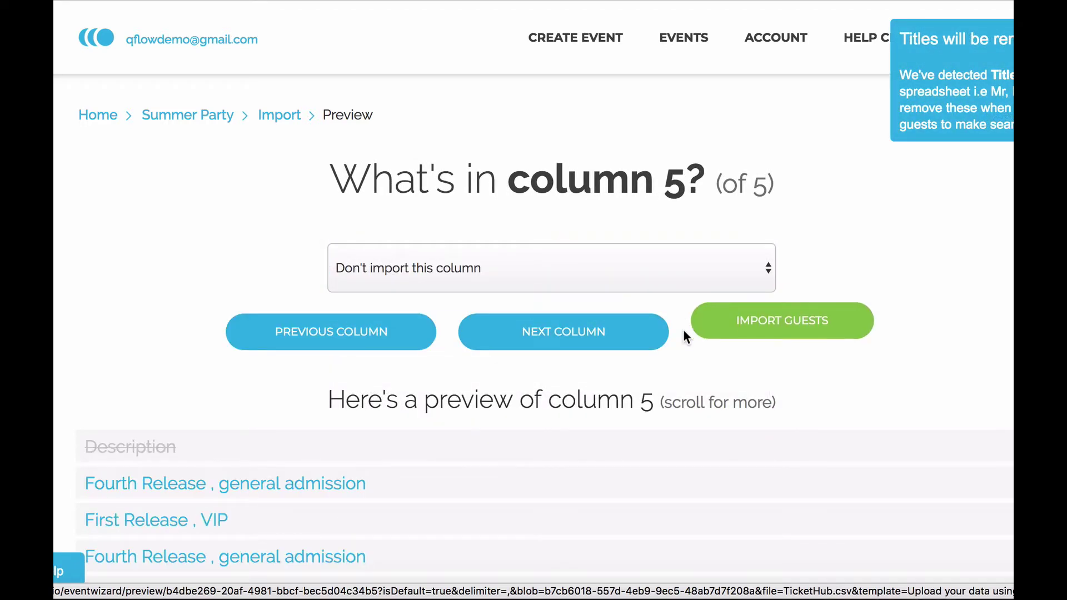
{"action": "left_click", "coordinate": [588, 272]}
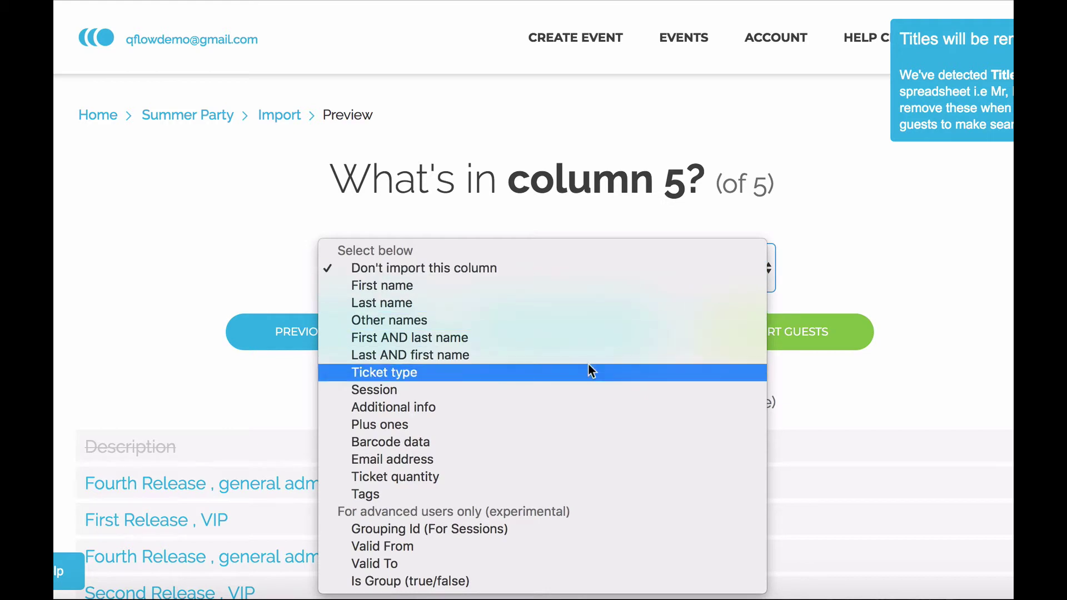
{"action": "left_click", "coordinate": [570, 491]}
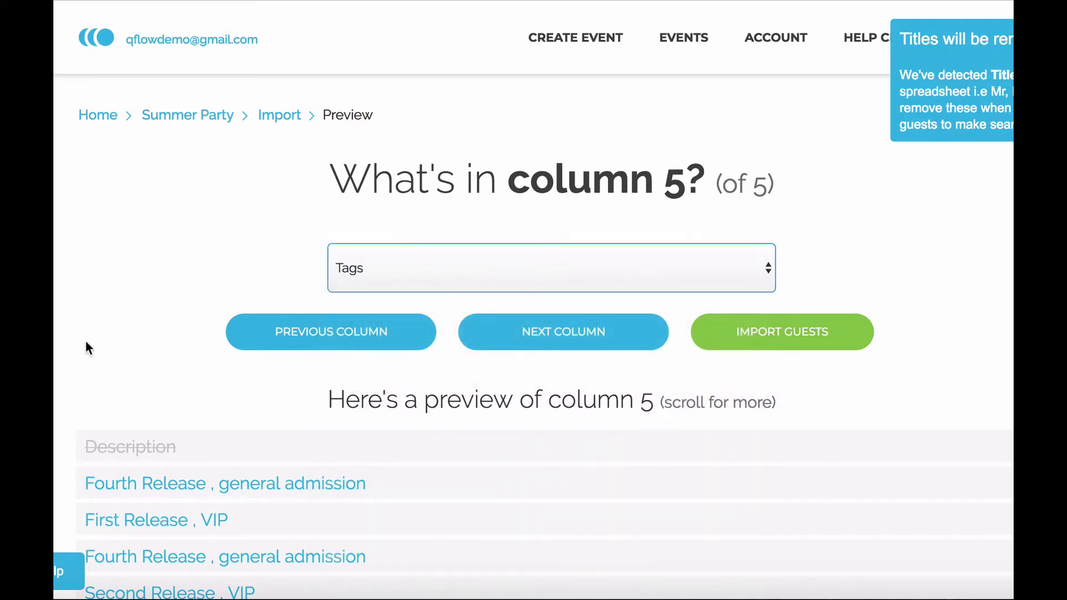
{"action": "scroll", "coordinate": [86, 343], "scroll_direction": "down", "scroll_amount": 2}
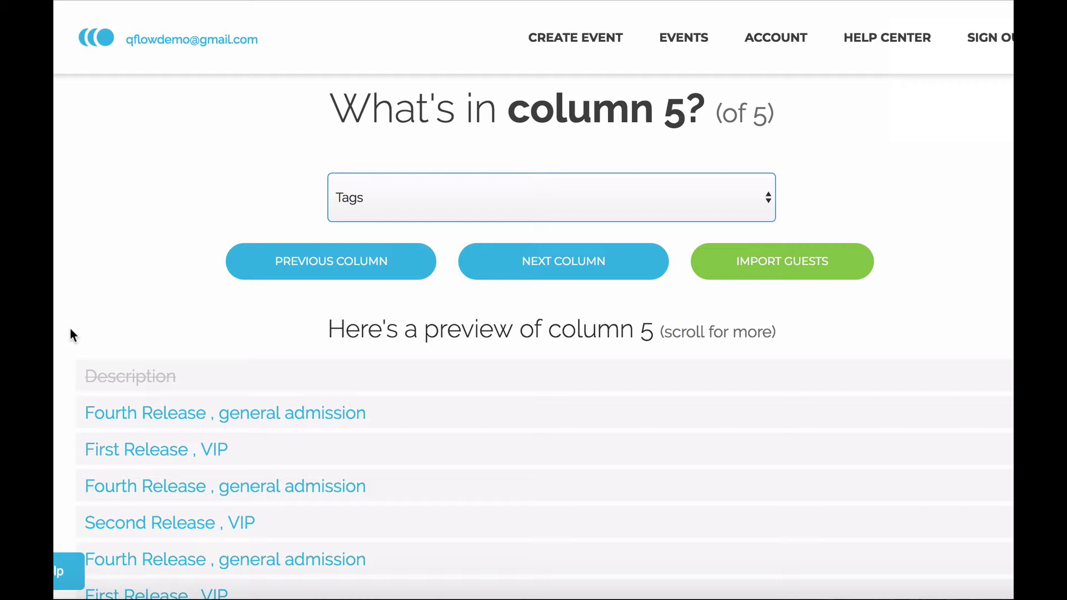
{"action": "scroll", "coordinate": [70, 328], "scroll_direction": "down", "scroll_amount": 1}
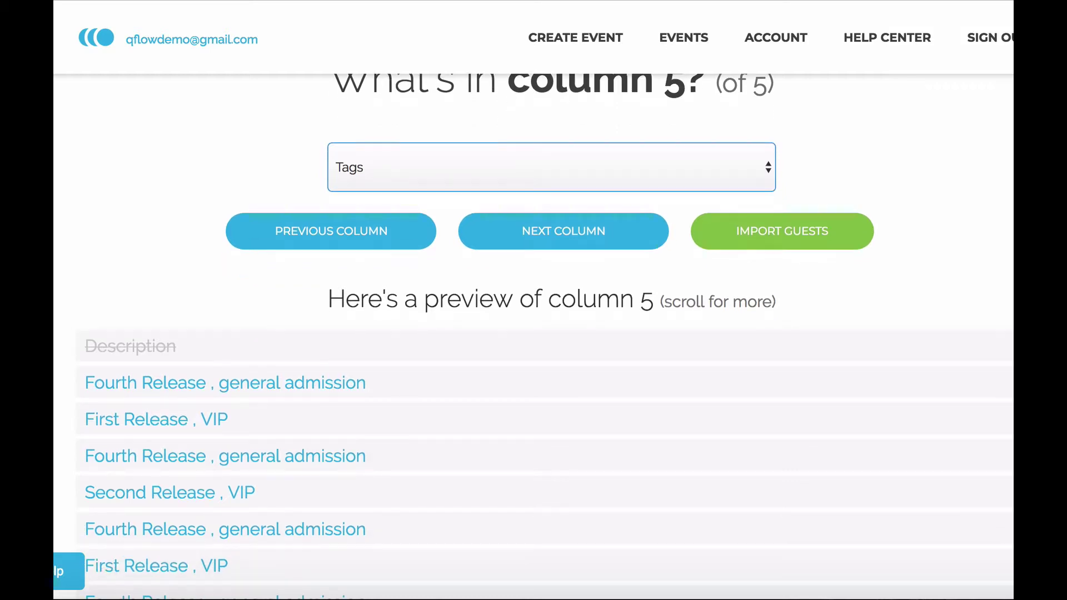
{"action": "scroll", "coordinate": [71, 328], "scroll_direction": "up", "scroll_amount": 3}
- Import the TicketHub guests under a new tag named 'TicketHub'
{"action": "left_click", "coordinate": [745, 310]}
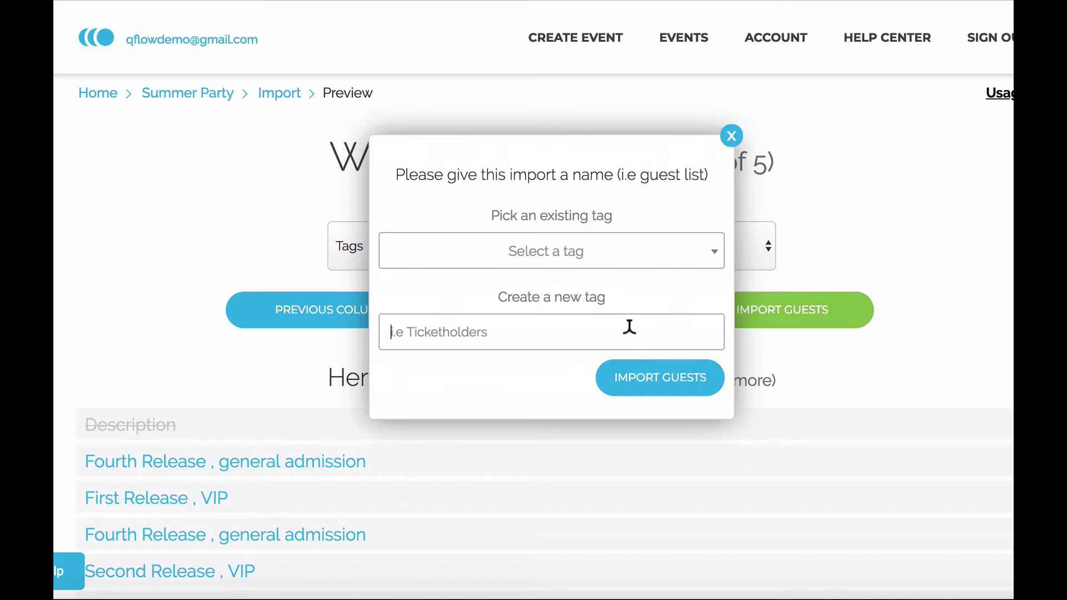
{"action": "type", "text": "Ticket"}
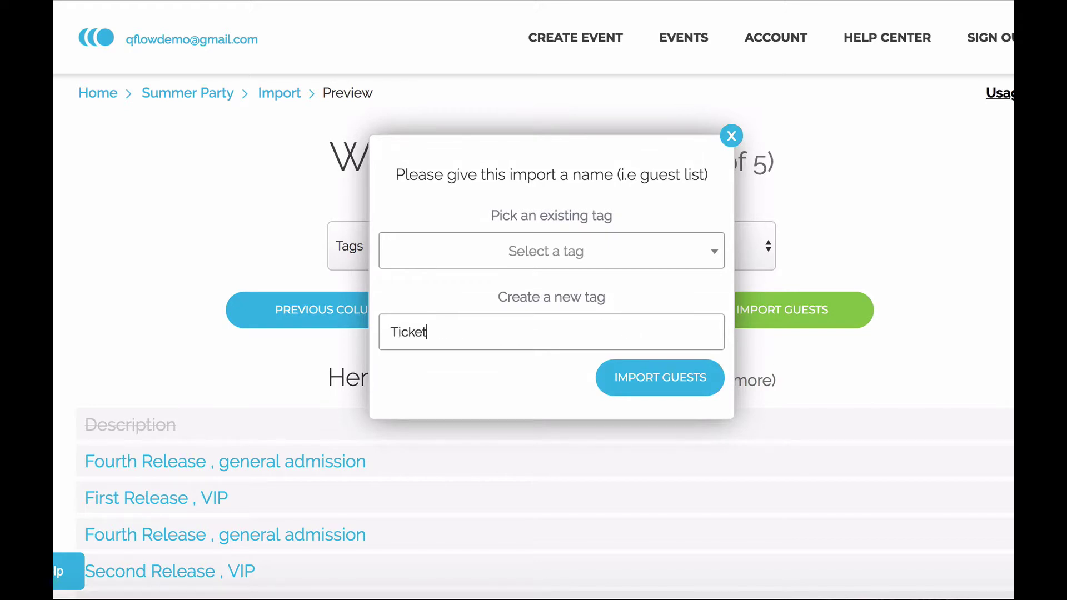
{"action": "type", "text": "Hub"}
{"action": "left_click", "coordinate": [690, 379]}
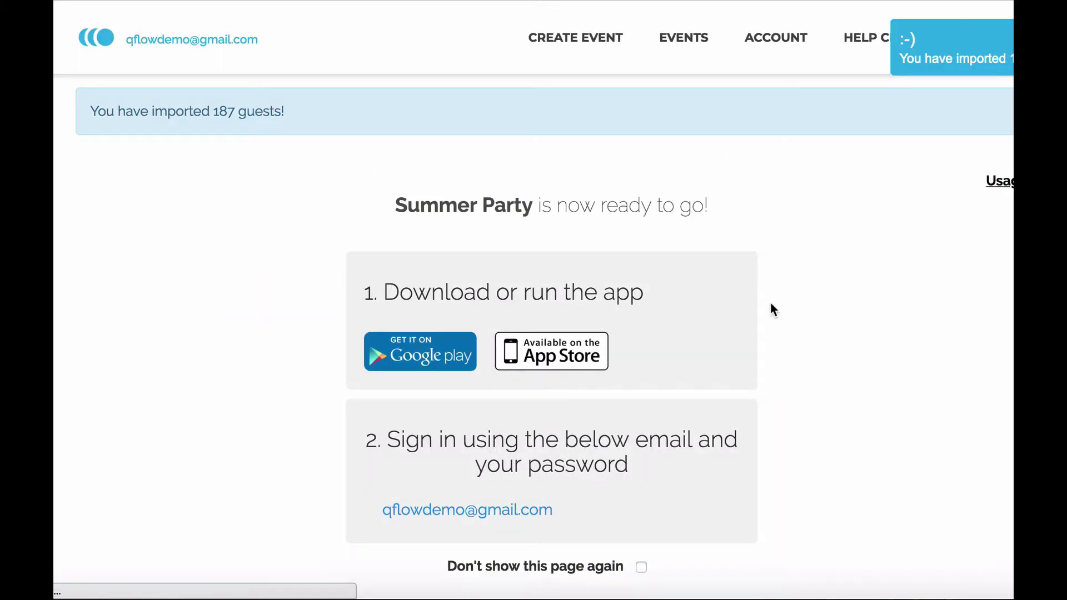
- Scroll down the import confirmation page toward the event link
{"action": "scroll", "coordinate": [616, 384], "scroll_direction": "down", "scroll_amount": 2}
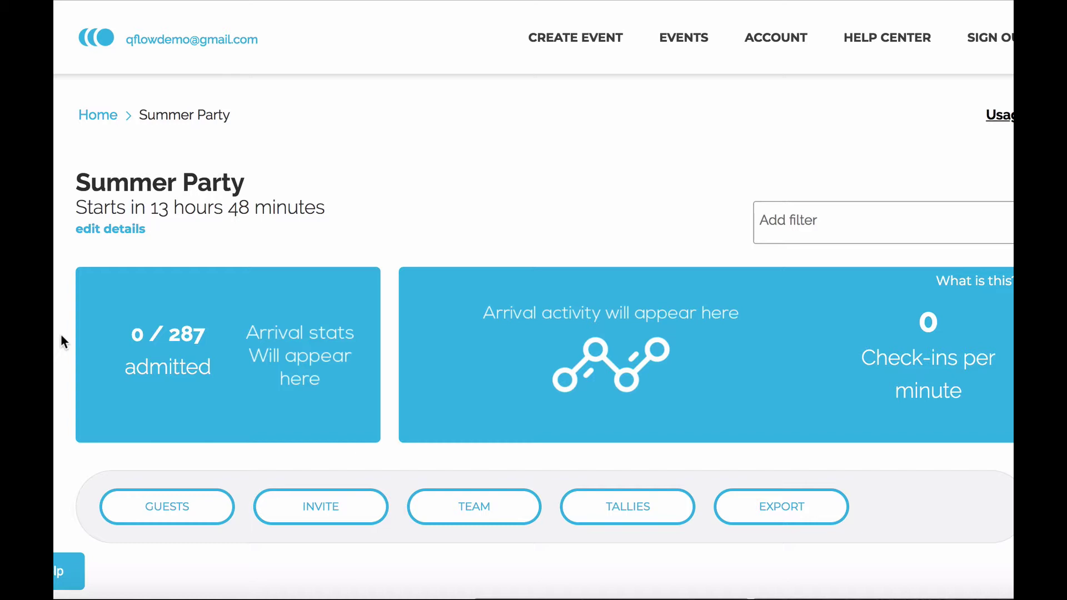
{"action": "left_click", "coordinate": [769, 241]}
{"action": "left_click", "coordinate": [882, 301]}
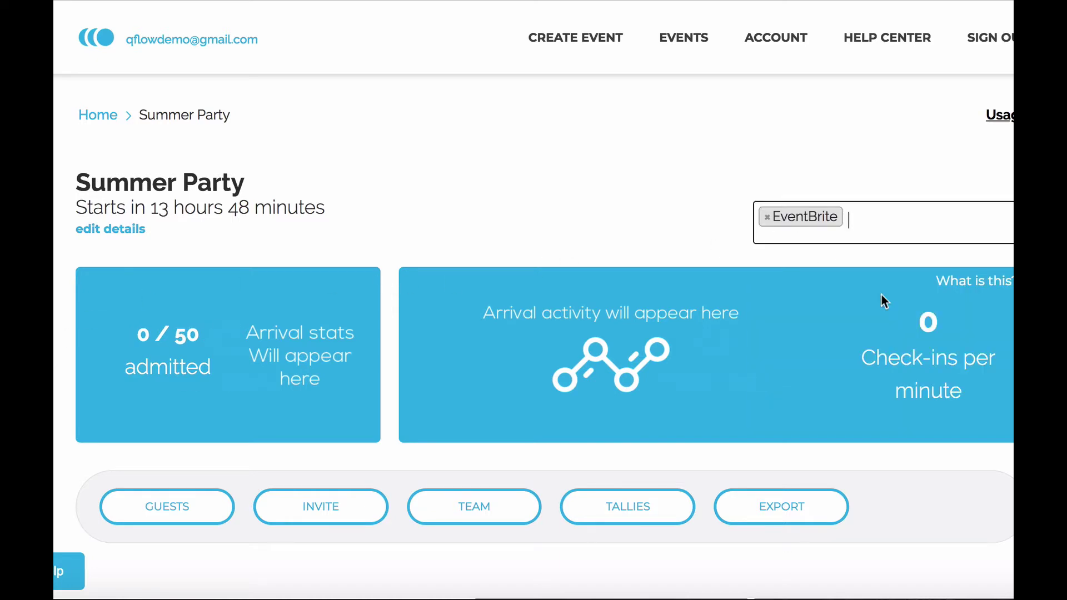
{"action": "left_click", "coordinate": [767, 217]}
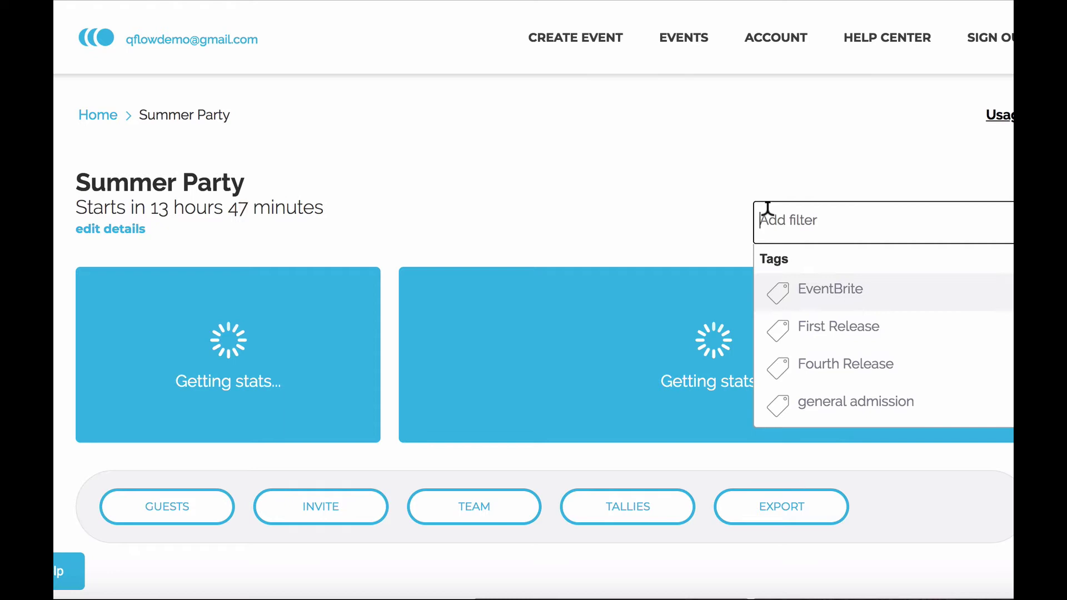
{"action": "scroll", "coordinate": [900, 341], "scroll_direction": "down", "scroll_amount": 3}
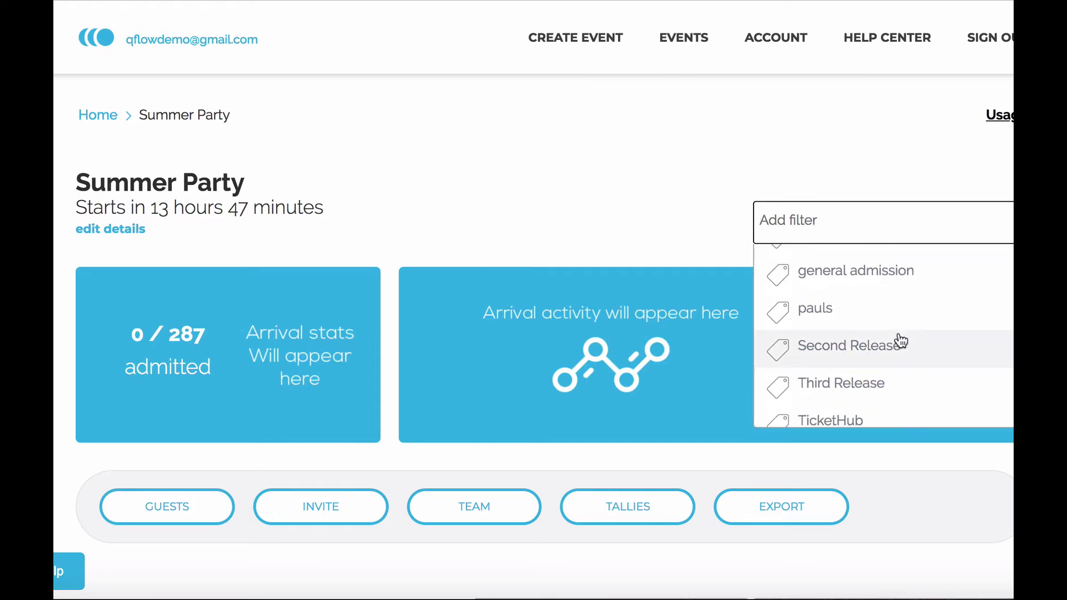
{"action": "scroll", "coordinate": [900, 340], "scroll_direction": "down", "scroll_amount": 2}
{"action": "left_click", "coordinate": [886, 358]}
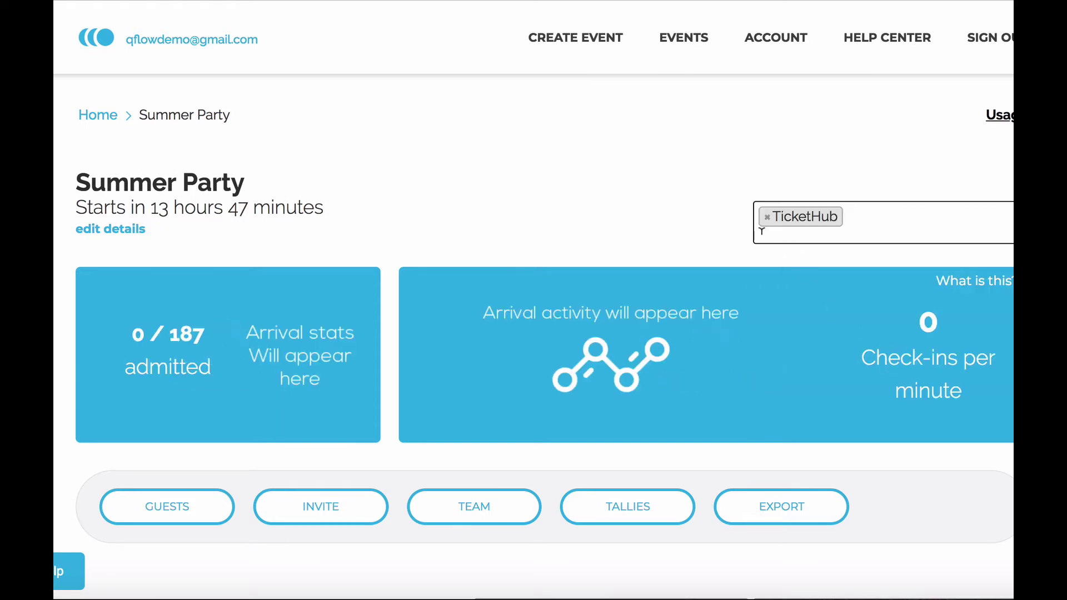
{"action": "left_click", "coordinate": [767, 218]}
{"action": "type", "text": "t"}
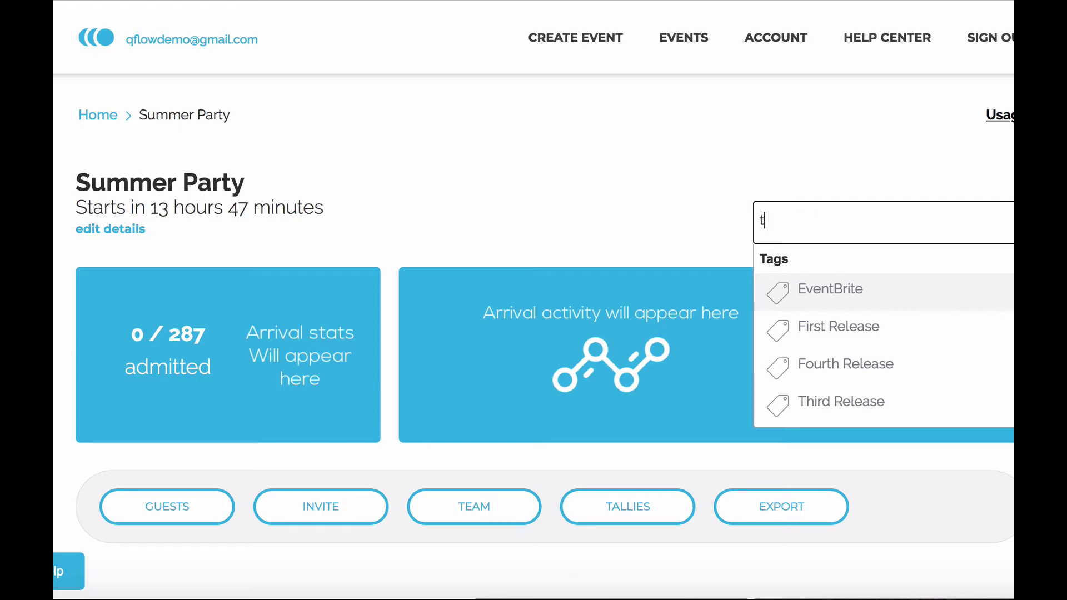
{"action": "type", "text": "i"}
{"action": "left_click", "coordinate": [874, 320]}
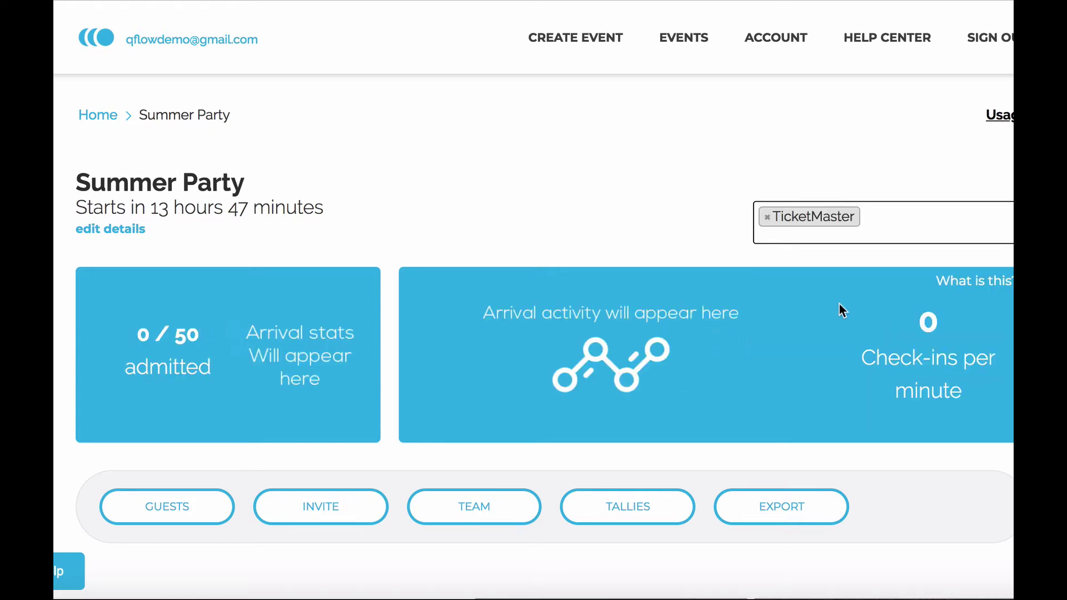
{"action": "left_click", "coordinate": [767, 218]}
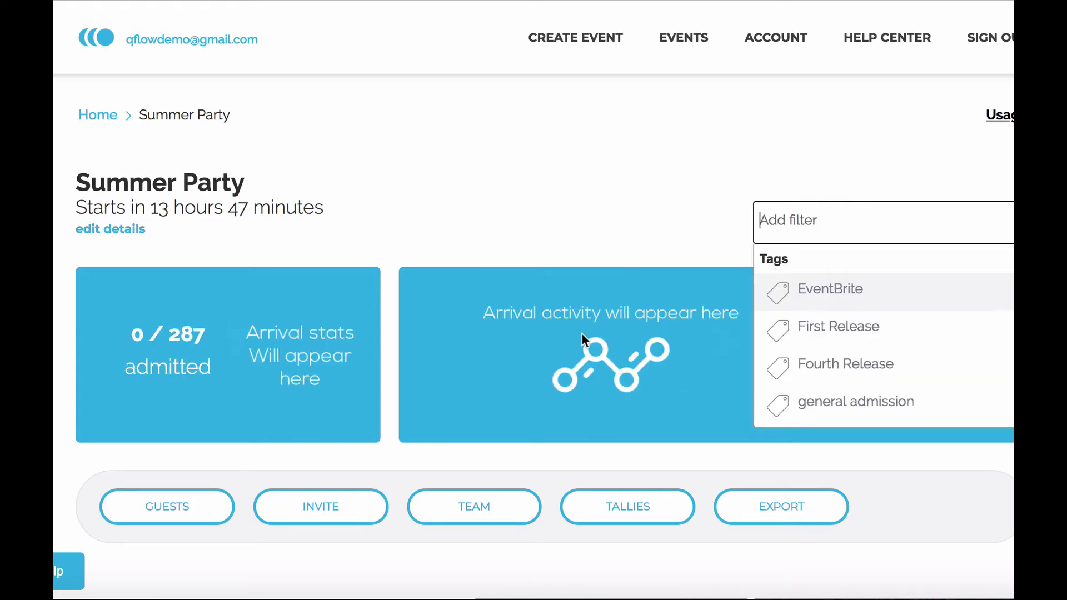
{"action": "scroll", "coordinate": [583, 341], "scroll_direction": "down", "scroll_amount": 5}
{"action": "scroll", "coordinate": [693, 201], "scroll_direction": "up", "scroll_amount": 5}
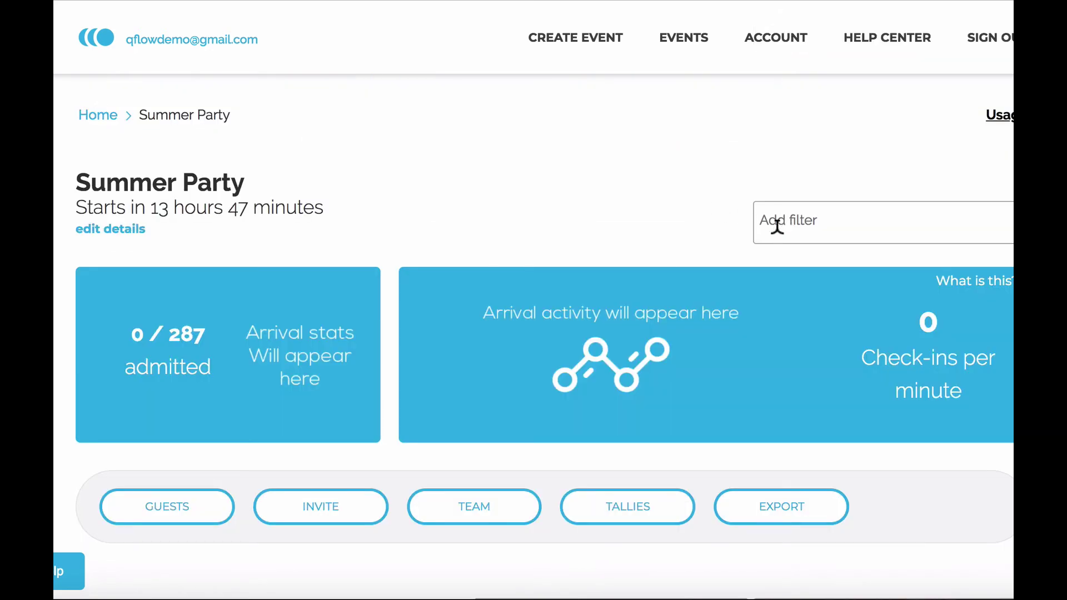
{"action": "scroll", "coordinate": [667, 336], "scroll_direction": "down", "scroll_amount": 6}
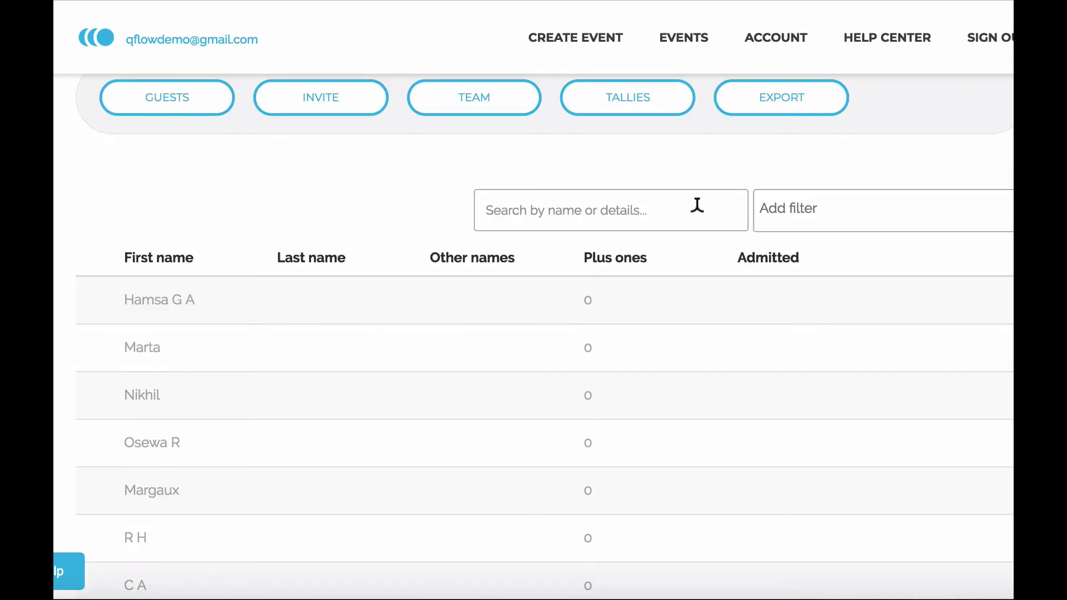
- Filter the Summer Party guest list by the TicketHub tag
{"action": "left_click", "coordinate": [811, 208]}
{"action": "scroll", "coordinate": [855, 312], "scroll_direction": "down", "scroll_amount": 4}
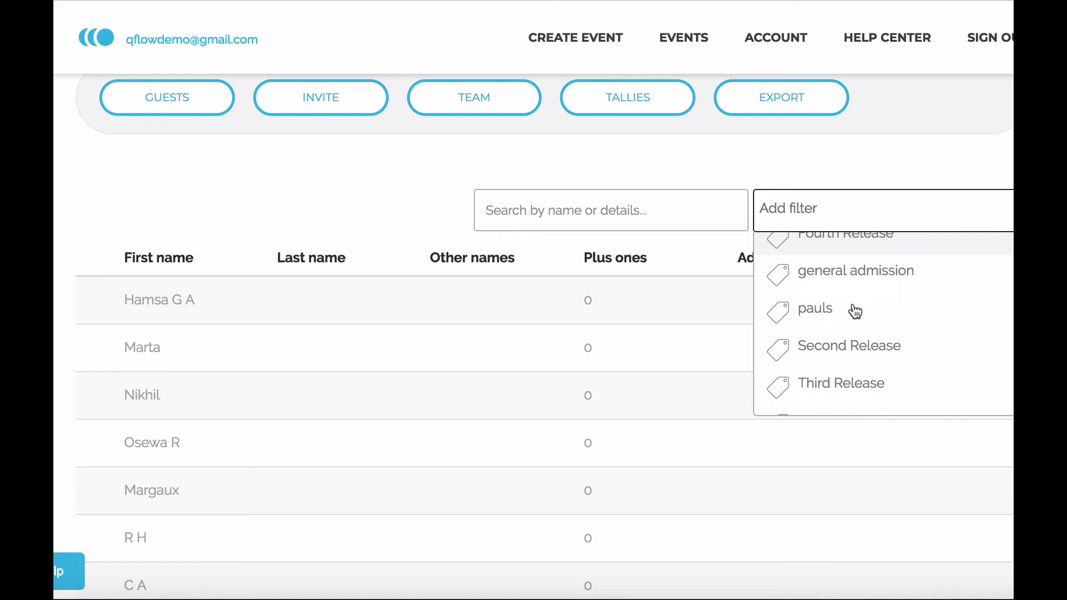
{"action": "left_click", "coordinate": [855, 335]}
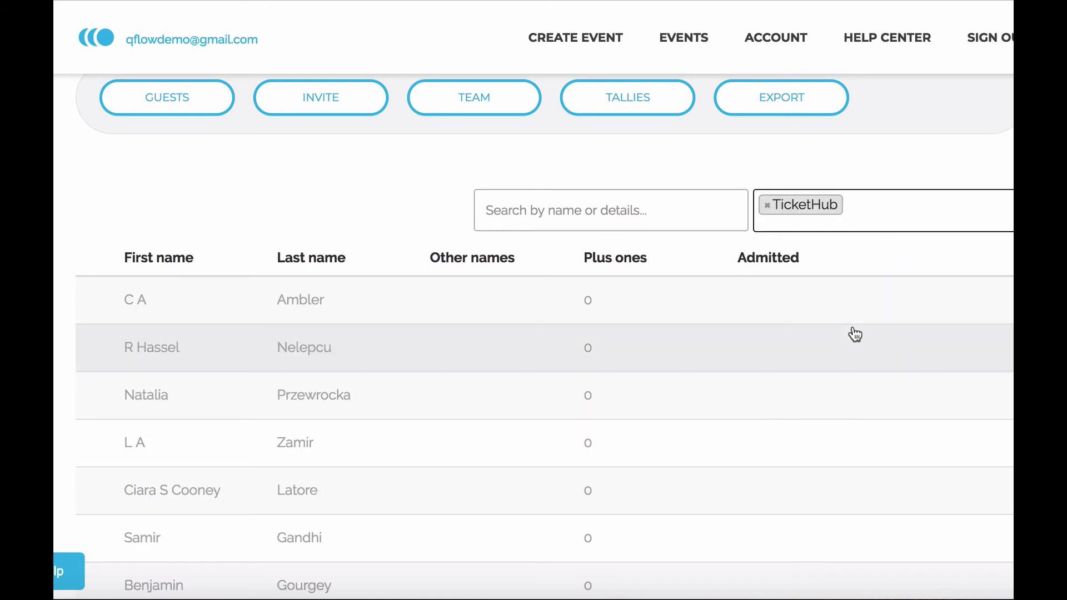
{"action": "scroll", "coordinate": [556, 350], "scroll_direction": "down", "scroll_amount": 2}
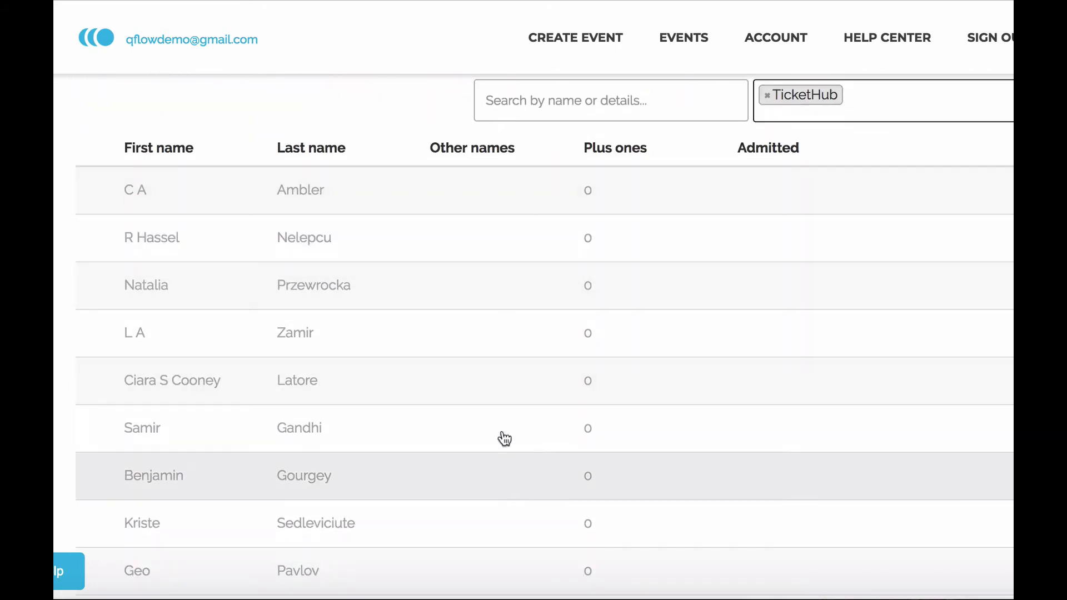
{"action": "scroll", "coordinate": [159, 210], "scroll_direction": "up", "scroll_amount": 1}
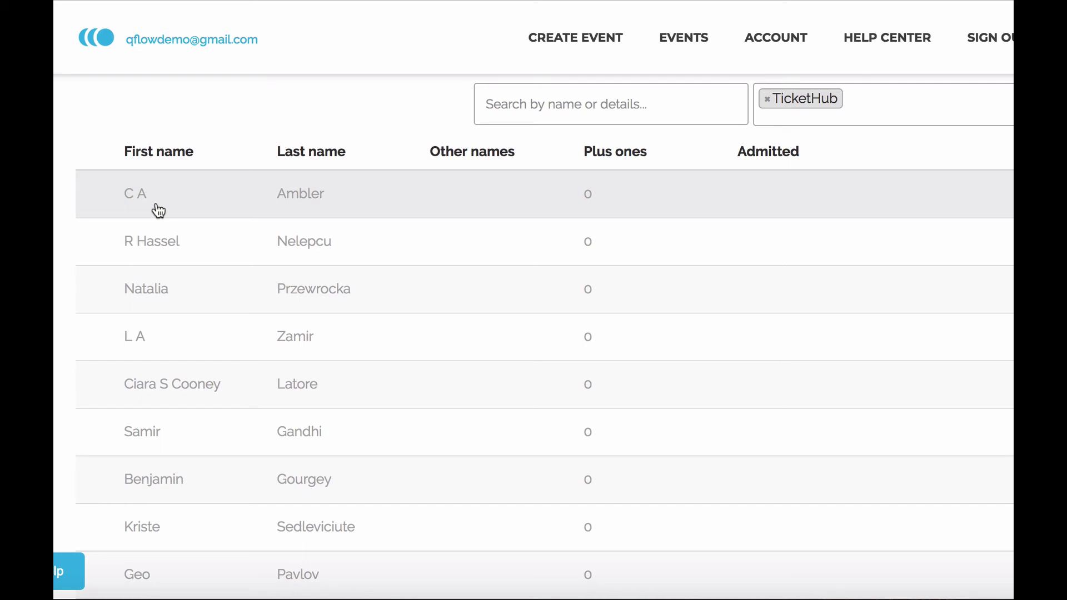
- Replace the TicketHub filter with the Second Release tag, showing 4 of 287 guests
{"action": "left_click", "coordinate": [767, 100]}
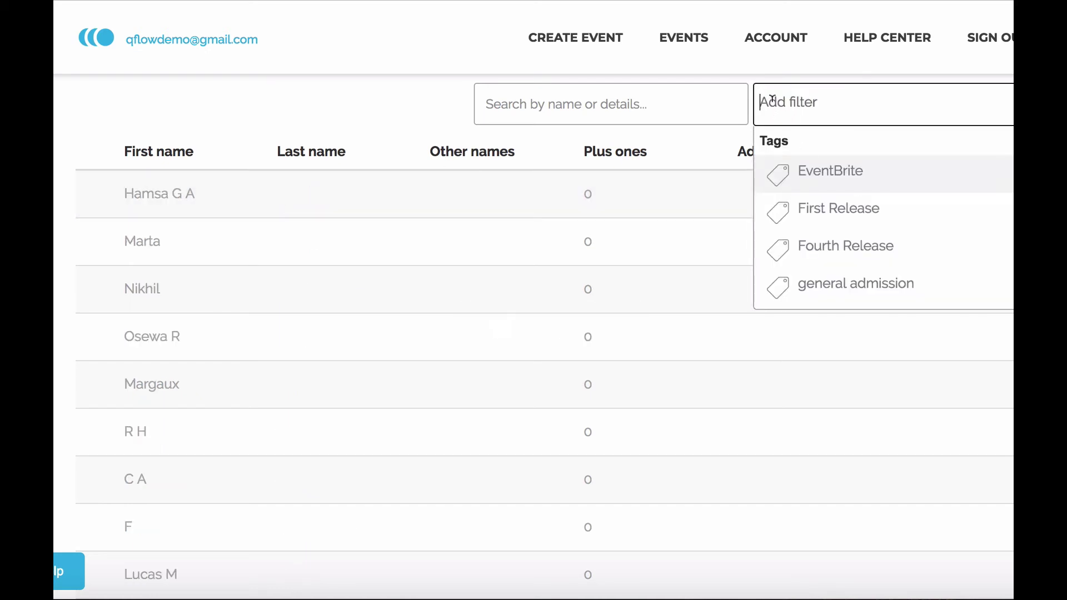
{"action": "scroll", "coordinate": [881, 250], "scroll_direction": "down", "scroll_amount": 3}
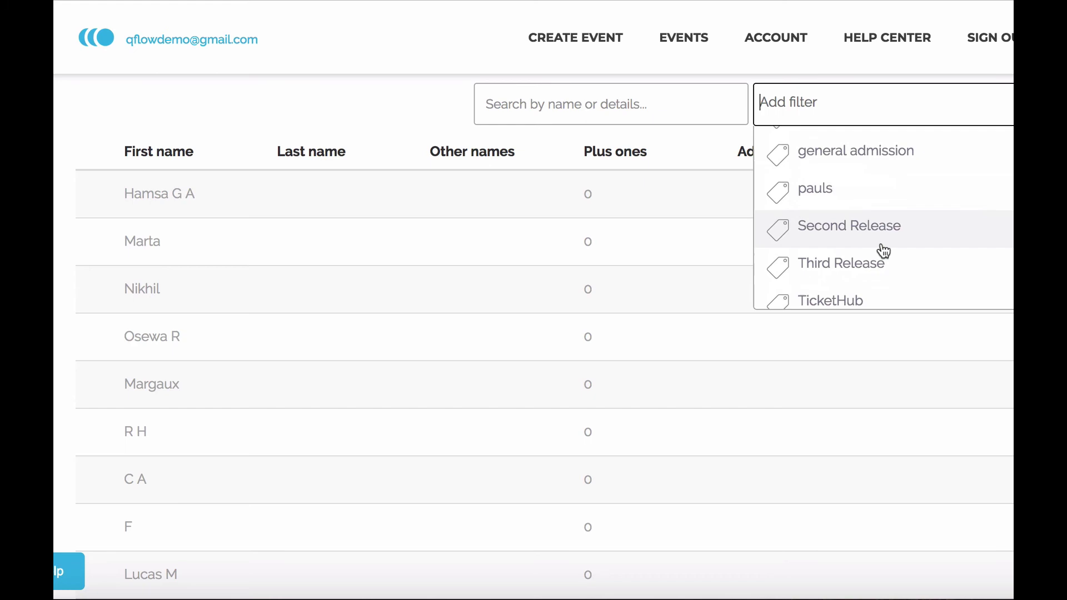
{"action": "left_click", "coordinate": [877, 212]}
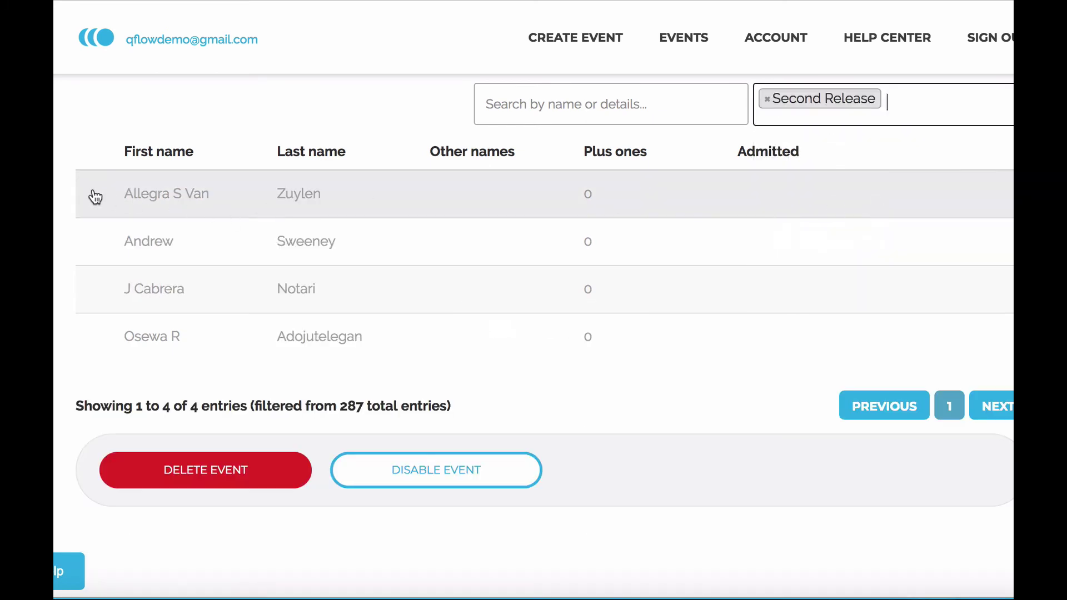
{"action": "scroll", "coordinate": [342, 125], "scroll_direction": "up", "scroll_amount": 2}
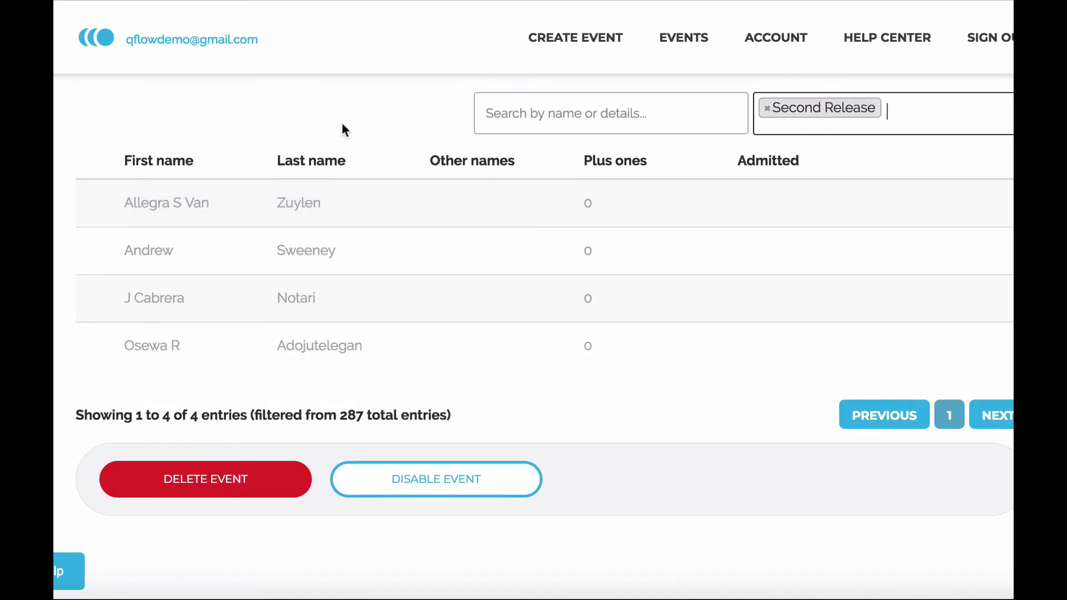
{"action": "scroll", "coordinate": [342, 122], "scroll_direction": "up", "scroll_amount": 6}
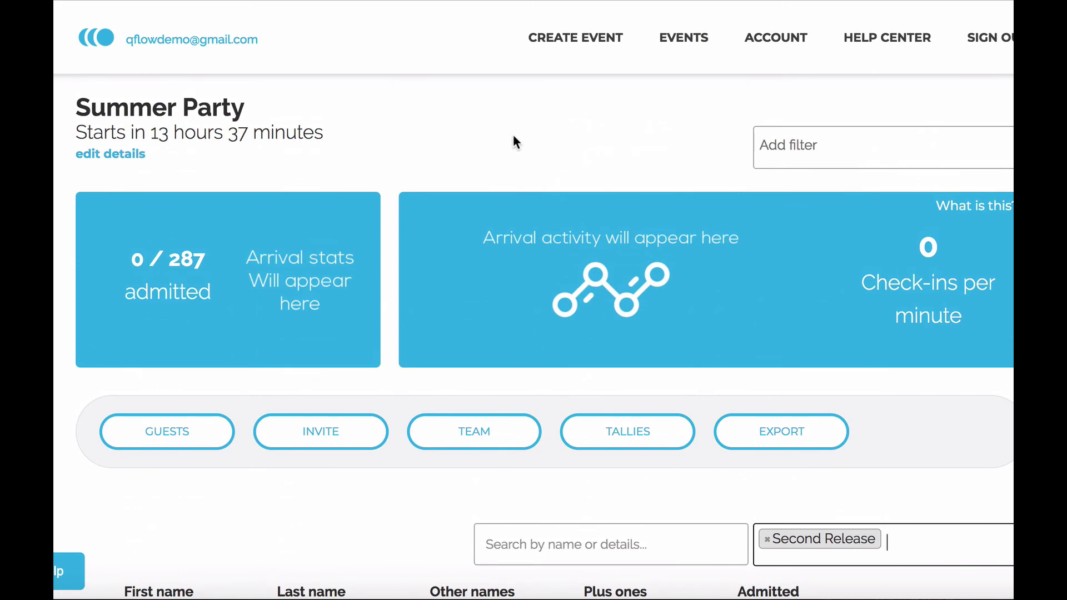
{"action": "scroll", "coordinate": [514, 135], "scroll_direction": "up", "scroll_amount": 2}
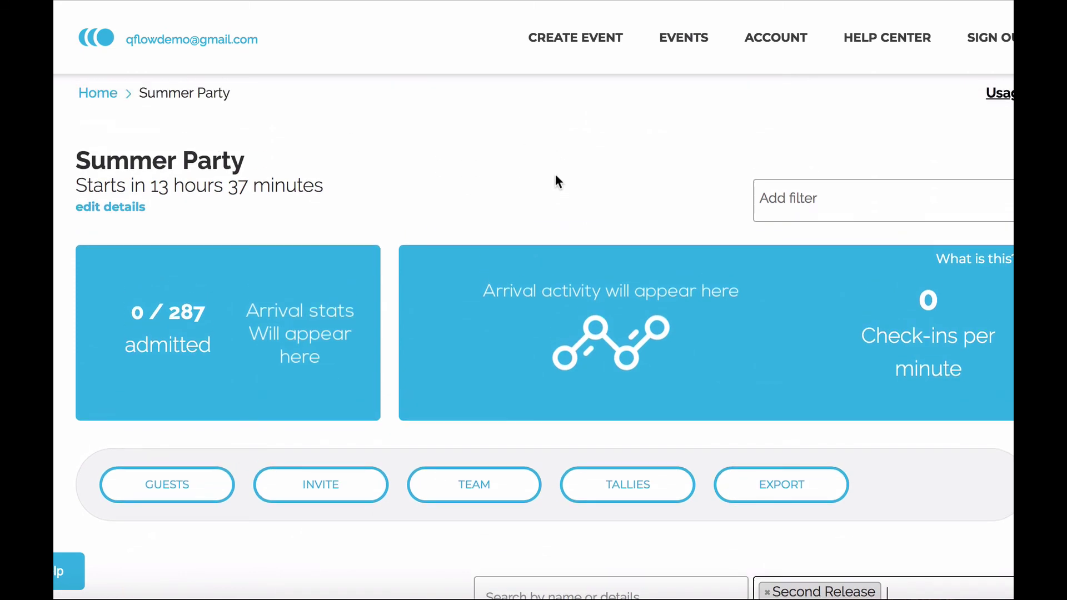
{"action": "left_click", "coordinate": [847, 199]}
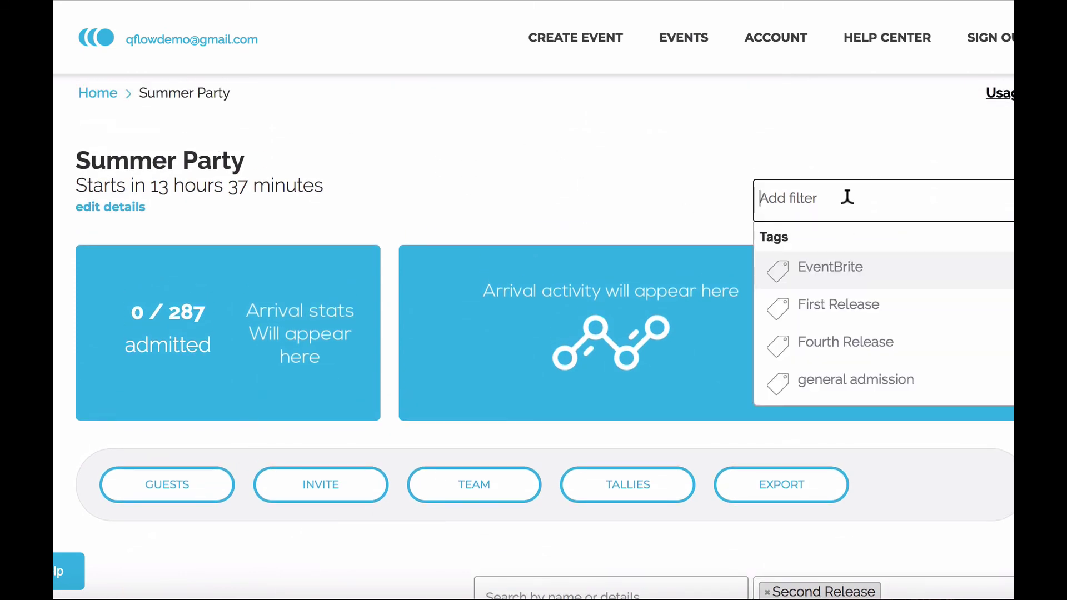
{"action": "scroll", "coordinate": [865, 311], "scroll_direction": "down", "scroll_amount": 5}
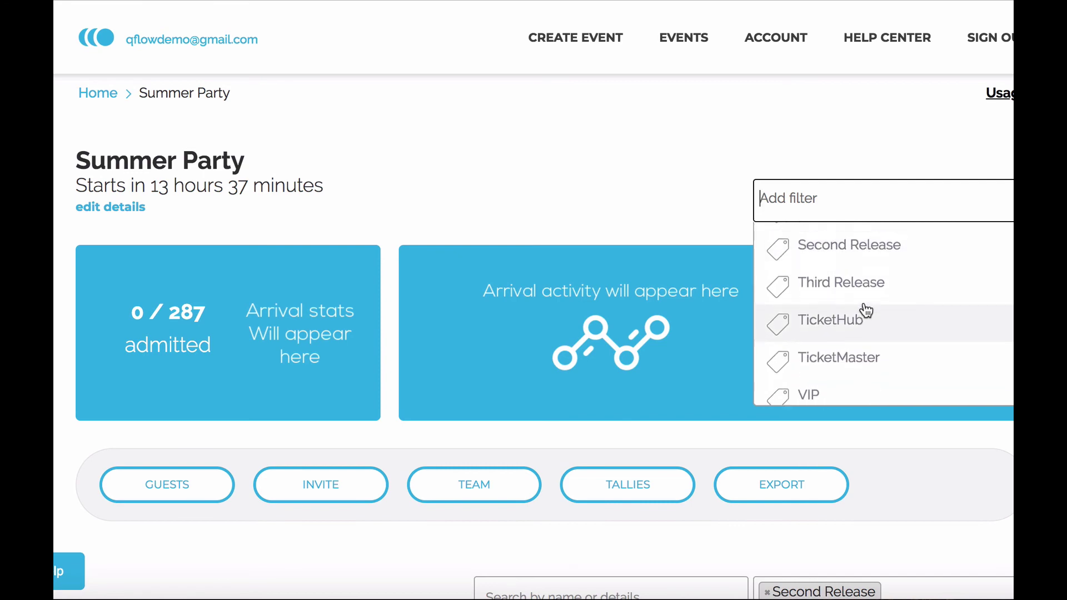
{"action": "scroll", "coordinate": [866, 311], "scroll_direction": "up", "scroll_amount": 5}
{"action": "left_click", "coordinate": [677, 160]}
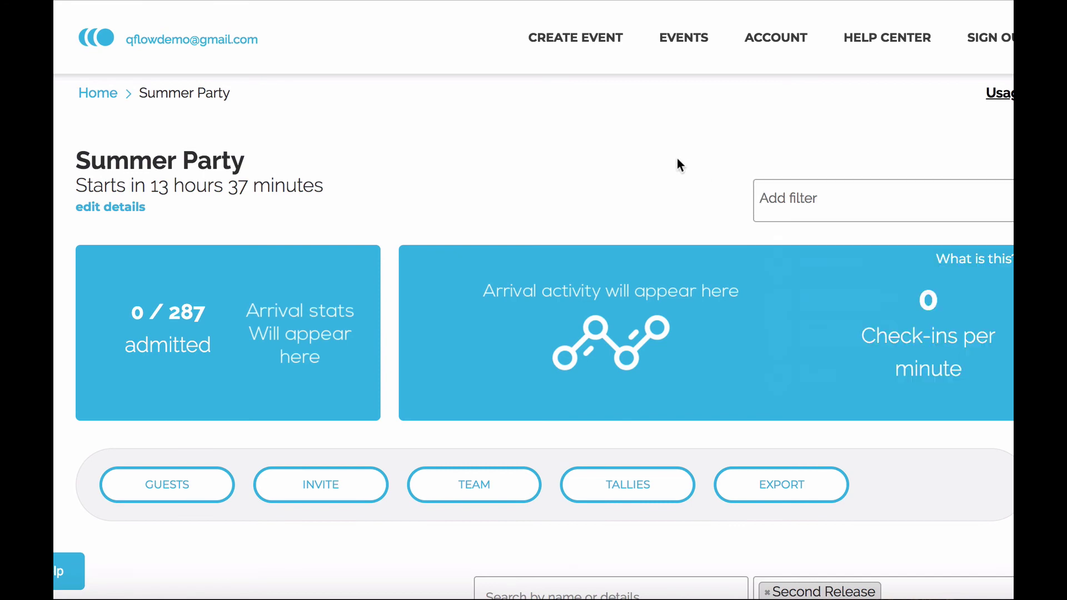